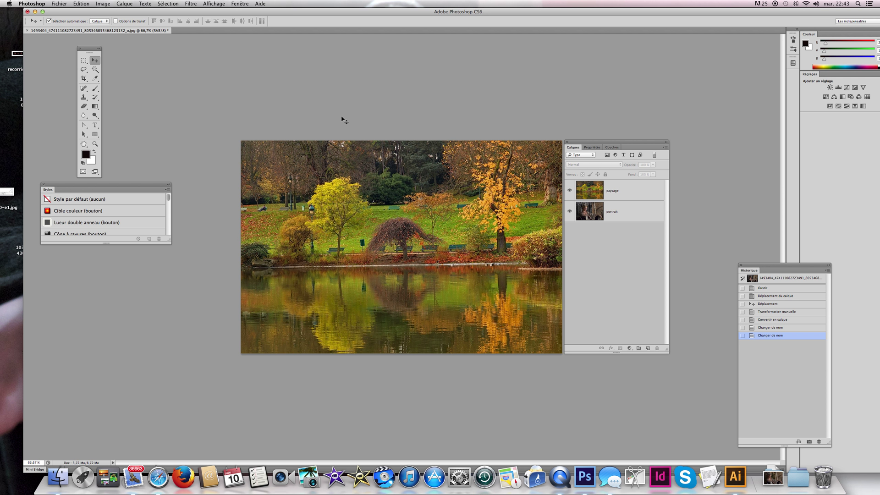
Step: Hide the paysage layer to view the portrait layer beneath it and make paysage visible again
{"action": "left_click", "coordinate": [591, 210]}
{"action": "left_click", "coordinate": [569, 191]}
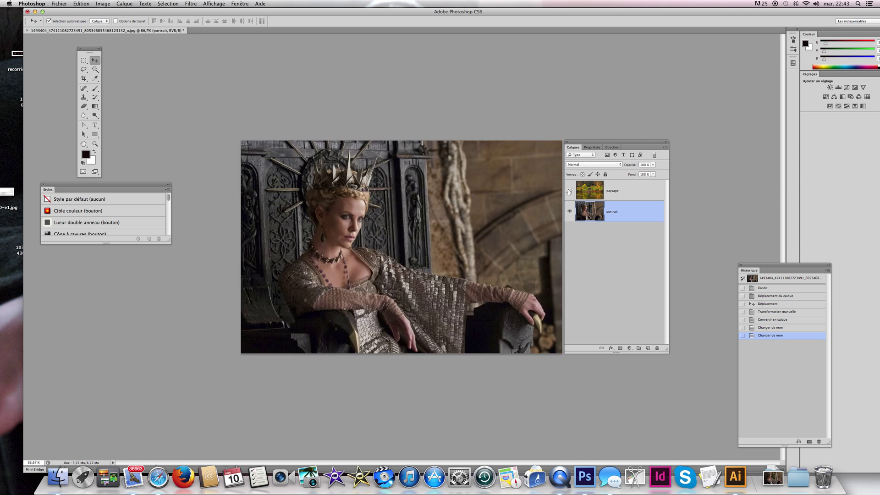
{"action": "left_click", "coordinate": [569, 192]}
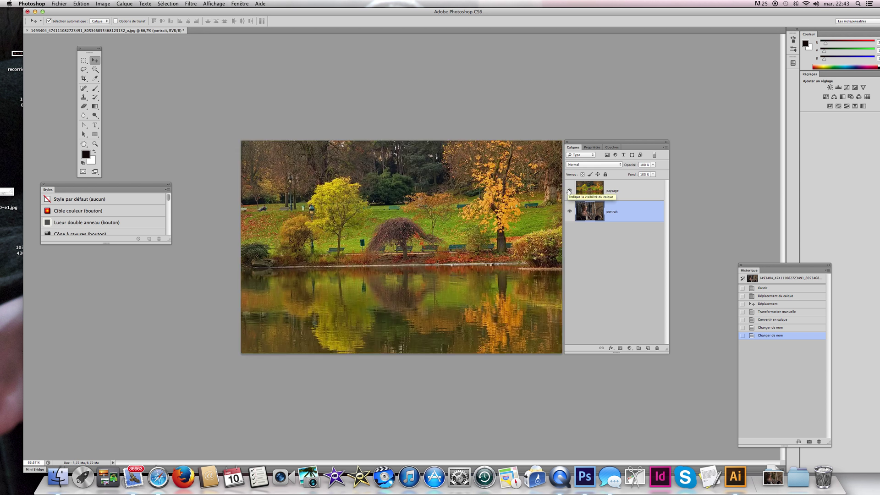
Step: Add a layer mask to the paysage layer and set the Gradient tool to a linear Noir, blanc gradient
{"action": "left_click", "coordinate": [638, 190]}
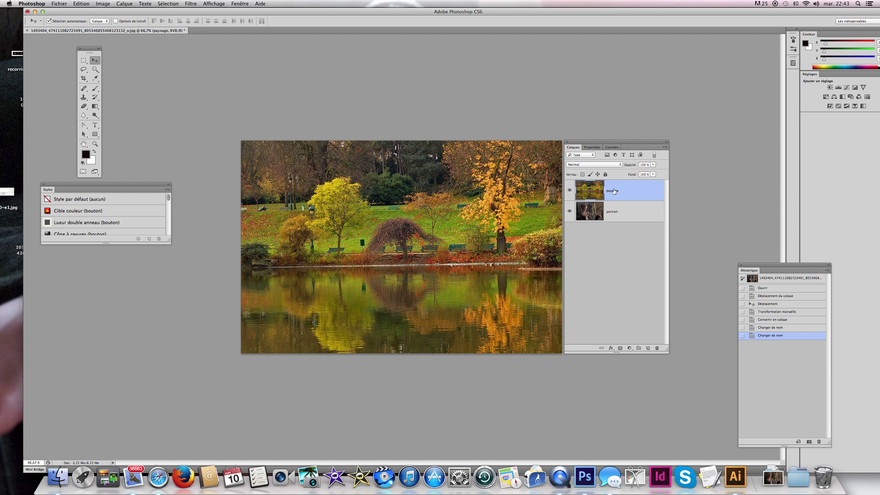
{"action": "left_click", "coordinate": [620, 348]}
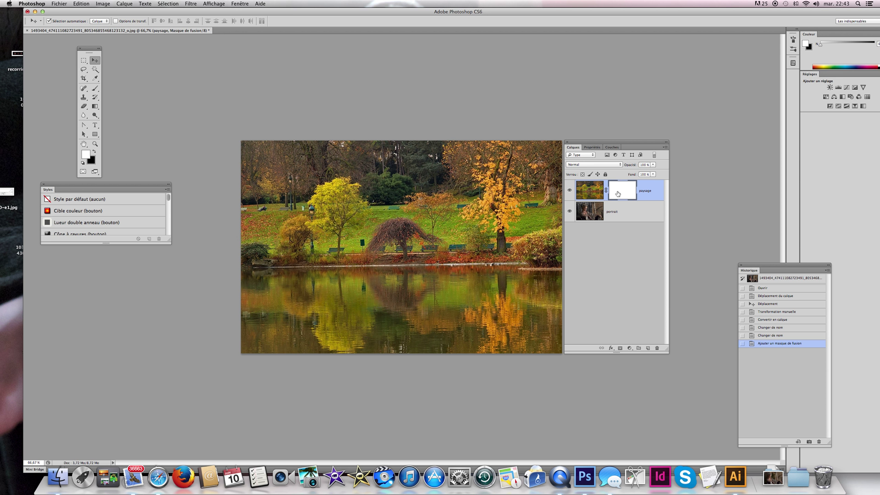
{"action": "left_click", "coordinate": [96, 107]}
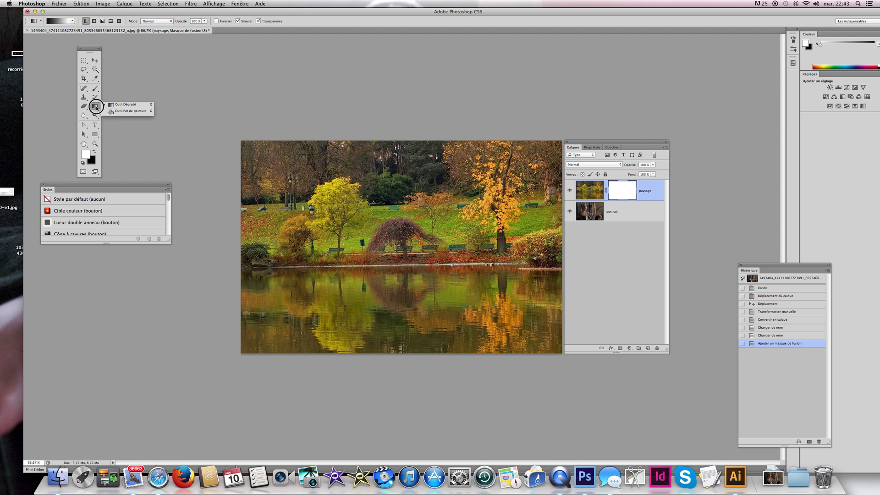
{"action": "left_click", "coordinate": [118, 105]}
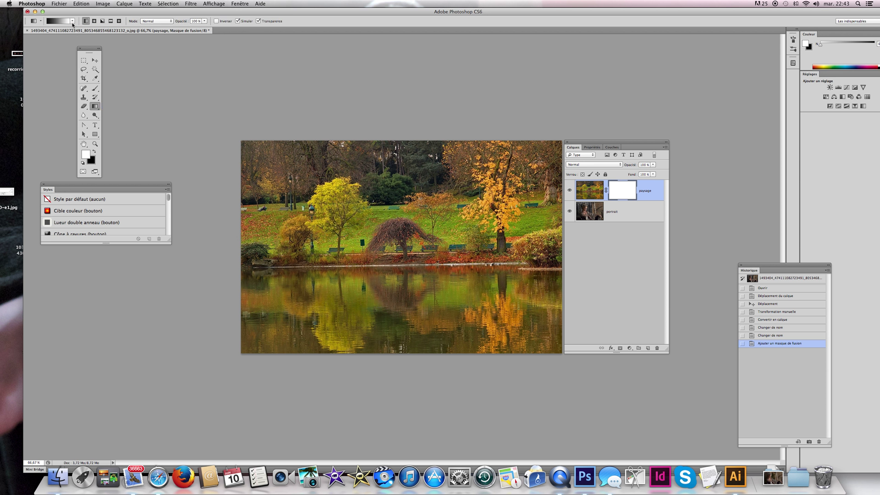
{"action": "left_click", "coordinate": [72, 21]}
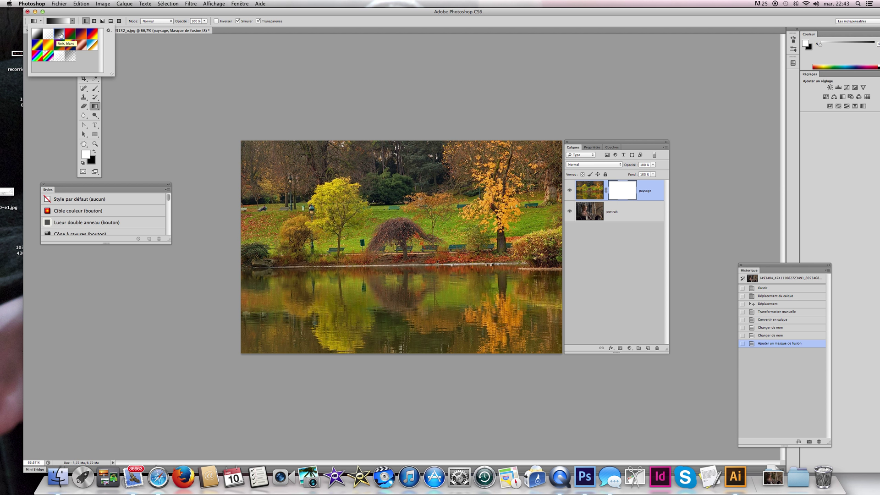
{"action": "left_click", "coordinate": [87, 22]}
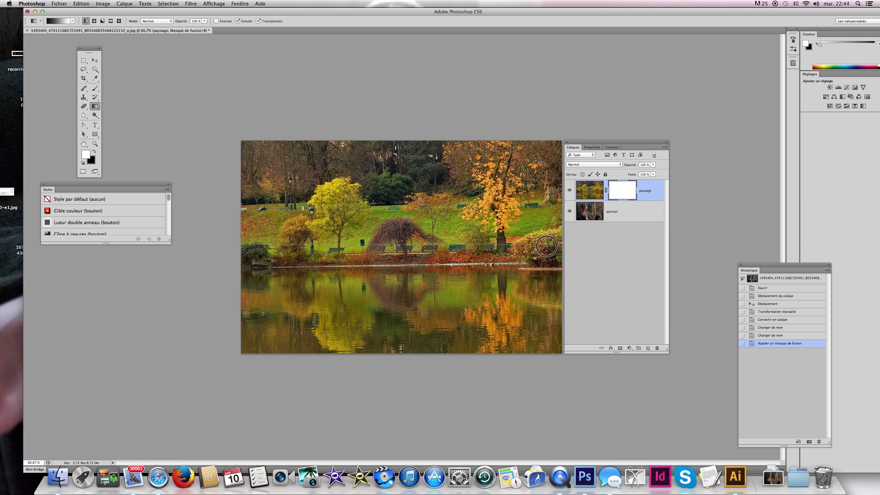
Step: Try horizontal gradients of different lengths and directions on the paysage mask and invert the mask
{"action": "left_click_drag", "start_coordinate": [547, 246], "coordinate": [321, 247]}
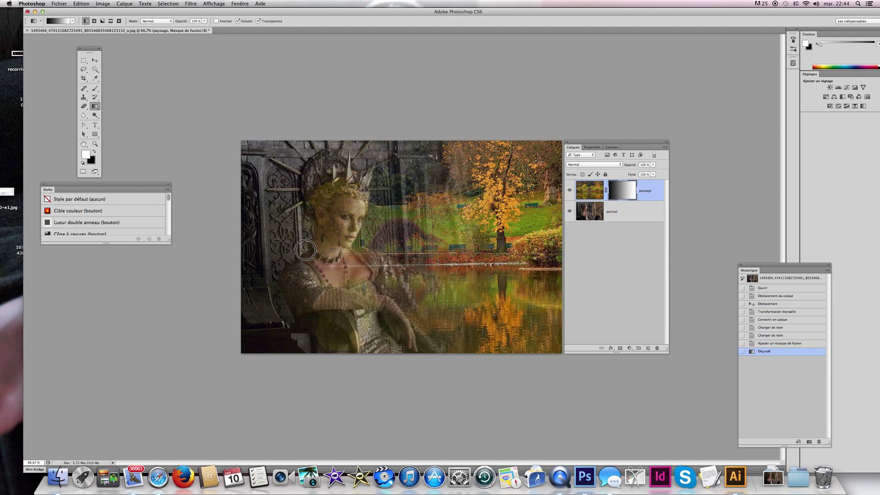
{"action": "left_click_drag", "start_coordinate": [306, 250], "coordinate": [514, 253]}
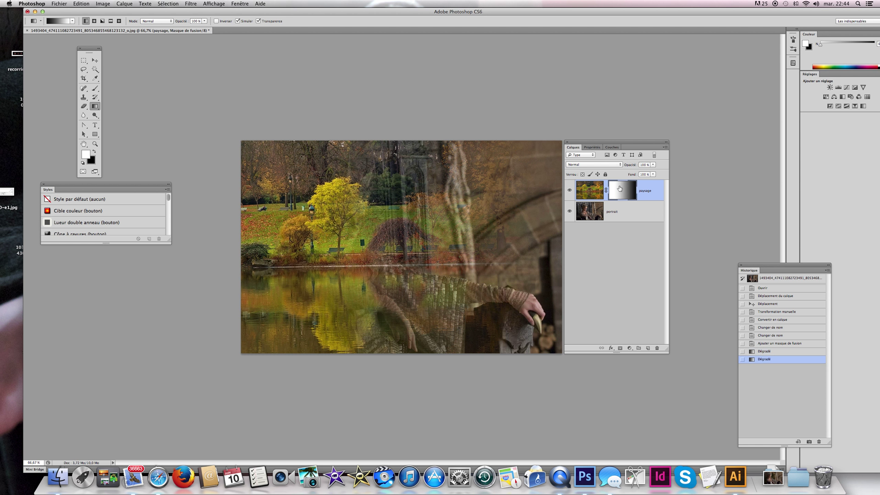
{"action": "left_click_drag", "start_coordinate": [493, 250], "coordinate": [431, 251]}
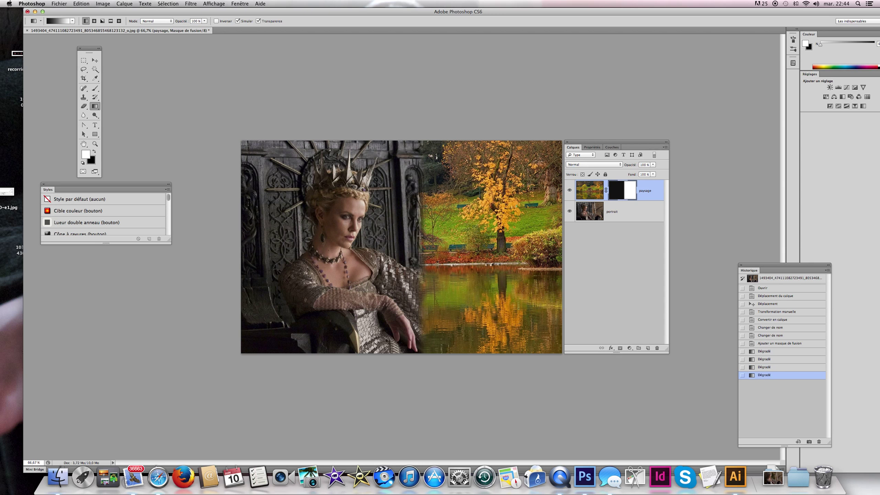
{"action": "left_click_drag", "start_coordinate": [421, 244], "coordinate": [252, 246]}
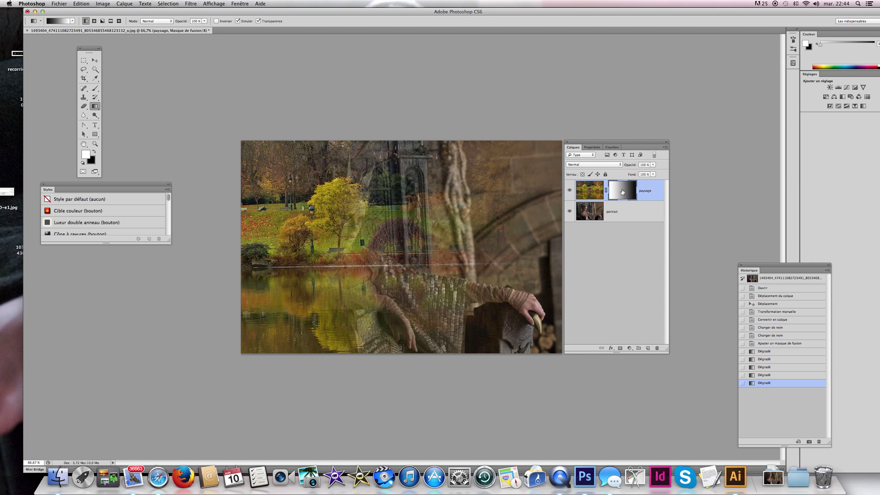
{"action": "key", "text": "super+i"}
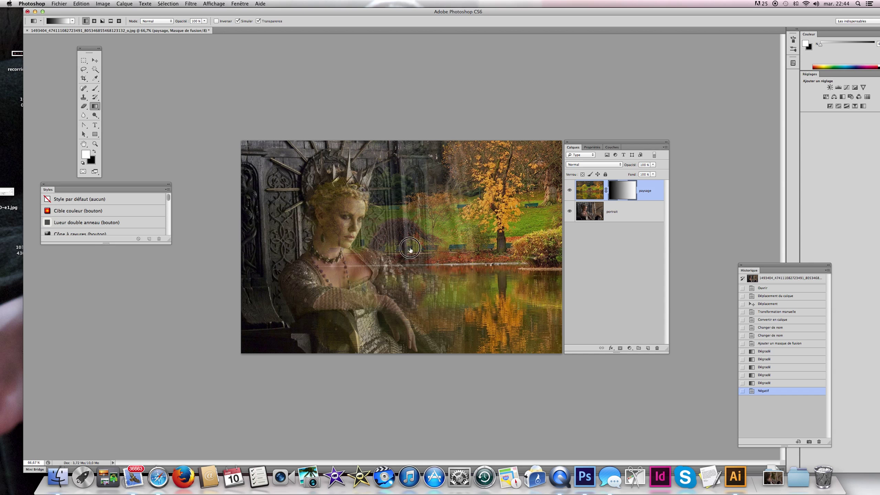
Step: Redraw the paysage mask as a short horizontal gradient near the image centre, revealing the portrait on the left and landscape on the right
{"action": "left_click_drag", "start_coordinate": [298, 234], "coordinate": [527, 235]}
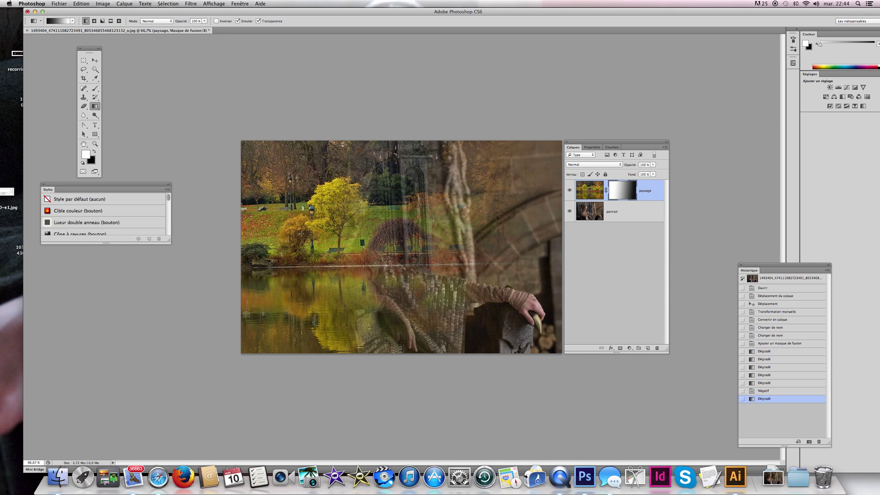
{"action": "left_click_drag", "start_coordinate": [436, 227], "coordinate": [376, 236]}
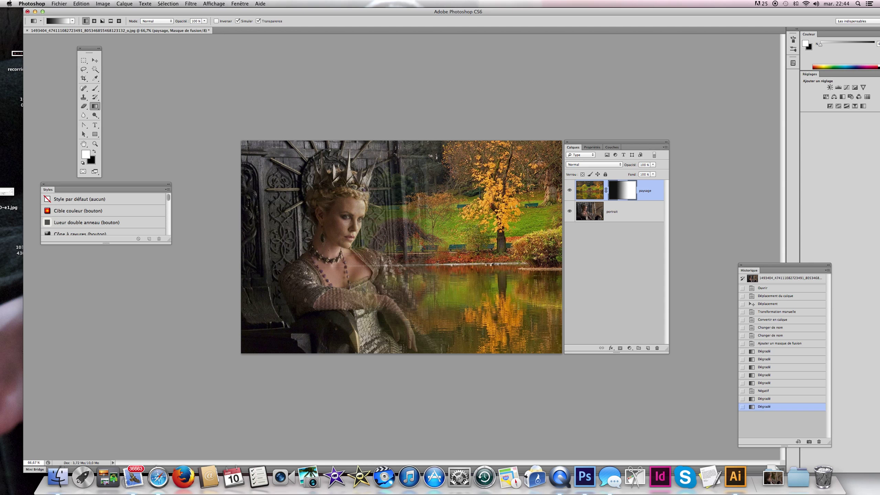
Step: Set up the Eraser with about 35% opacity, a 258 px brush and 0% hardness
{"action": "left_click", "coordinate": [83, 106]}
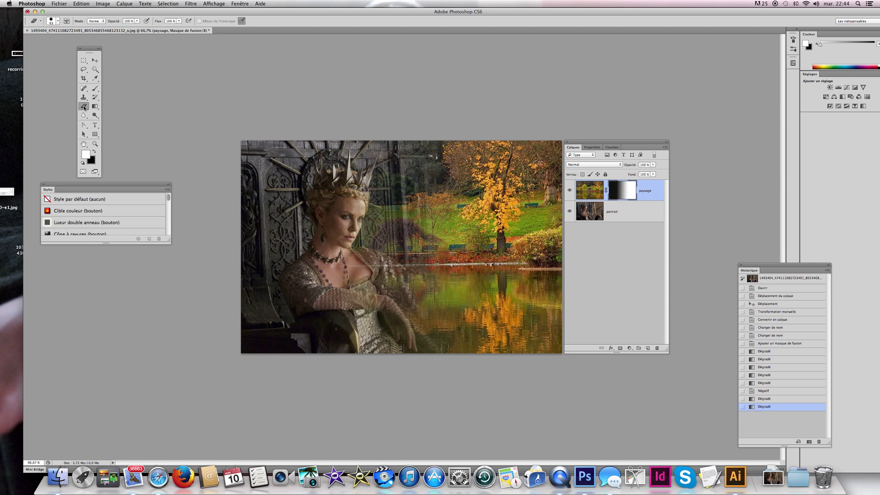
{"action": "left_click", "coordinate": [136, 21]}
{"action": "left_click_drag", "start_coordinate": [139, 29], "coordinate": [116, 28]}
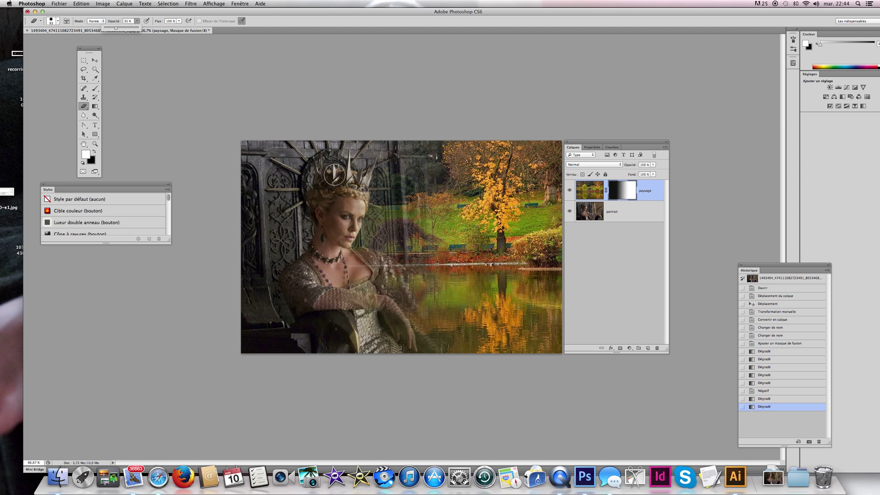
{"action": "right_click", "coordinate": [335, 175]}
{"action": "left_click", "coordinate": [391, 191]}
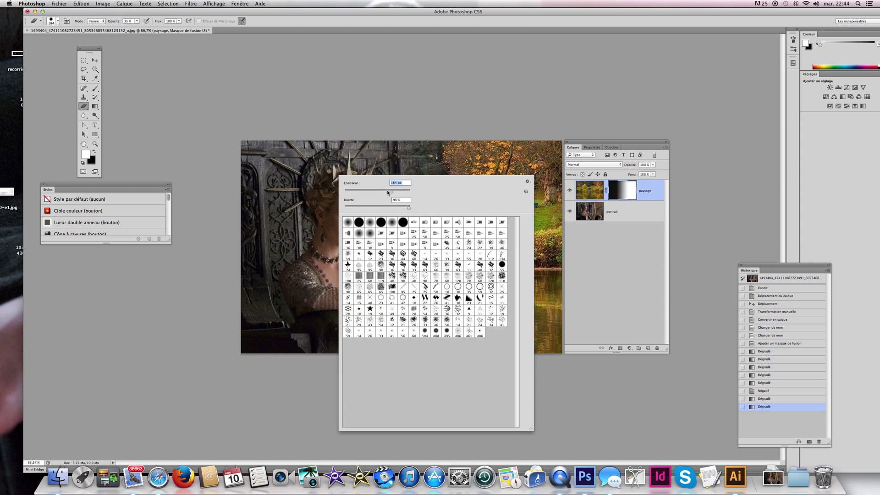
{"action": "left_click", "coordinate": [396, 190]}
{"action": "left_click_drag", "start_coordinate": [408, 207], "coordinate": [321, 208]}
{"action": "left_click", "coordinate": [397, 89]}
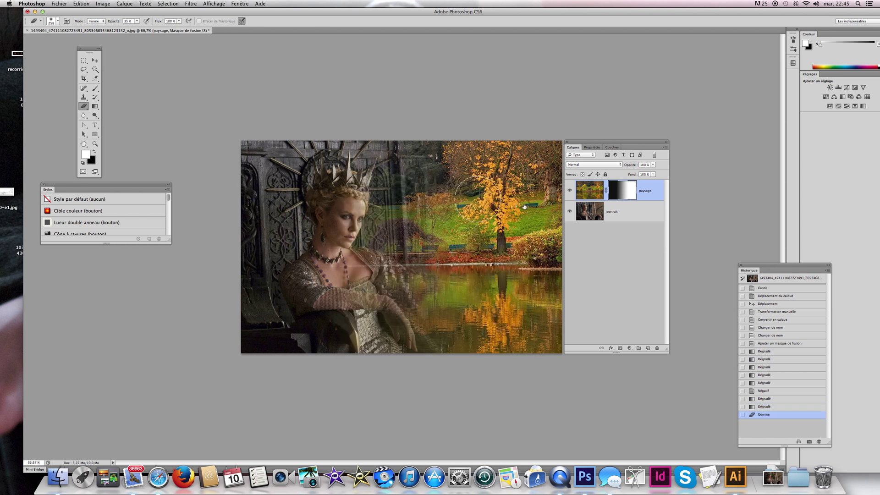
Step: Erase on the paysage mask around the image centre and lower middle to reveal more of the woman's dress and the stone background
{"action": "left_click_drag", "start_coordinate": [423, 211], "coordinate": [423, 221]}
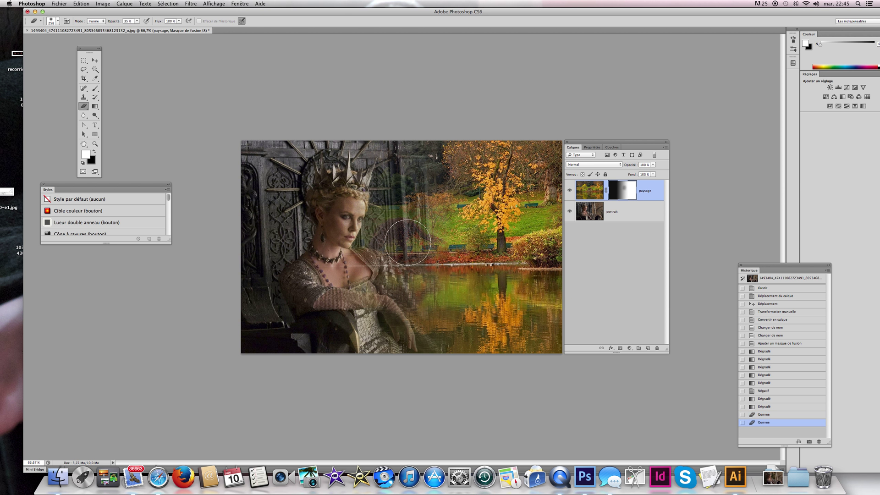
{"action": "left_click", "coordinate": [382, 266]}
{"action": "left_click", "coordinate": [382, 275]}
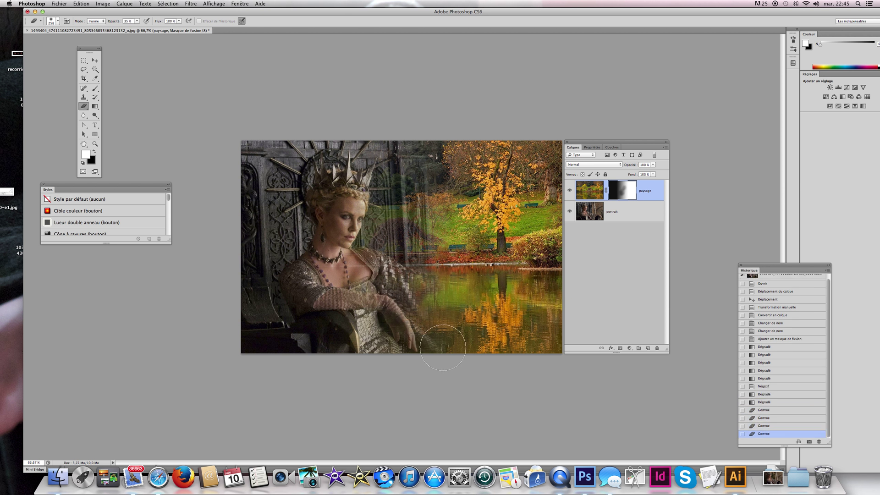
{"action": "mouse_move", "coordinate": [449, 303]}
{"action": "left_mouse_down"}
{"action": "mouse_move", "coordinate": [464, 336]}
{"action": "mouse_move", "coordinate": [456, 319]}
{"action": "mouse_move", "coordinate": [495, 344]}
{"action": "mouse_move", "coordinate": [494, 329]}
{"action": "mouse_move", "coordinate": [480, 327]}
{"action": "mouse_move", "coordinate": [516, 351]}
{"action": "mouse_move", "coordinate": [404, 290]}
{"action": "left_mouse_up"}
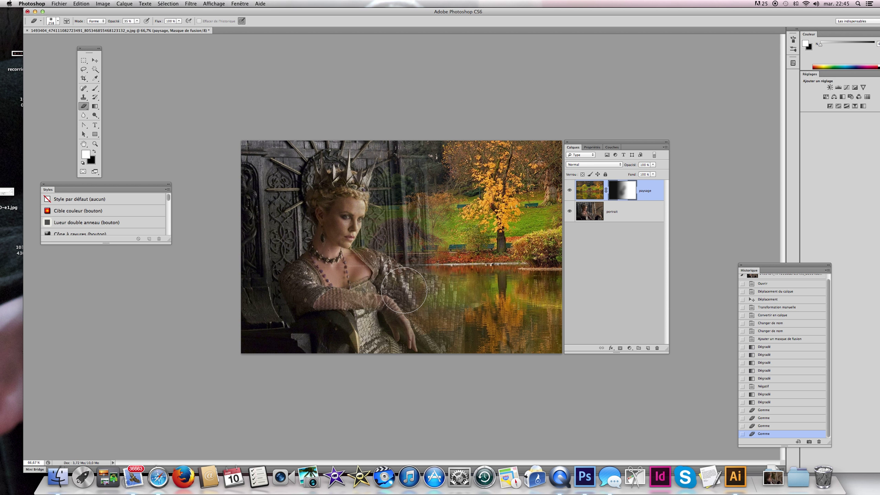
{"action": "mouse_move", "coordinate": [404, 290]}
{"action": "left_mouse_down"}
{"action": "mouse_move", "coordinate": [492, 335]}
{"action": "mouse_move", "coordinate": [398, 286]}
{"action": "mouse_move", "coordinate": [429, 294]}
{"action": "mouse_move", "coordinate": [480, 333]}
{"action": "mouse_move", "coordinate": [468, 315]}
{"action": "mouse_move", "coordinate": [445, 304]}
{"action": "mouse_move", "coordinate": [491, 332]}
{"action": "mouse_move", "coordinate": [494, 343]}
{"action": "mouse_move", "coordinate": [406, 316]}
{"action": "mouse_move", "coordinate": [448, 290]}
{"action": "mouse_move", "coordinate": [439, 260]}
{"action": "left_mouse_up"}
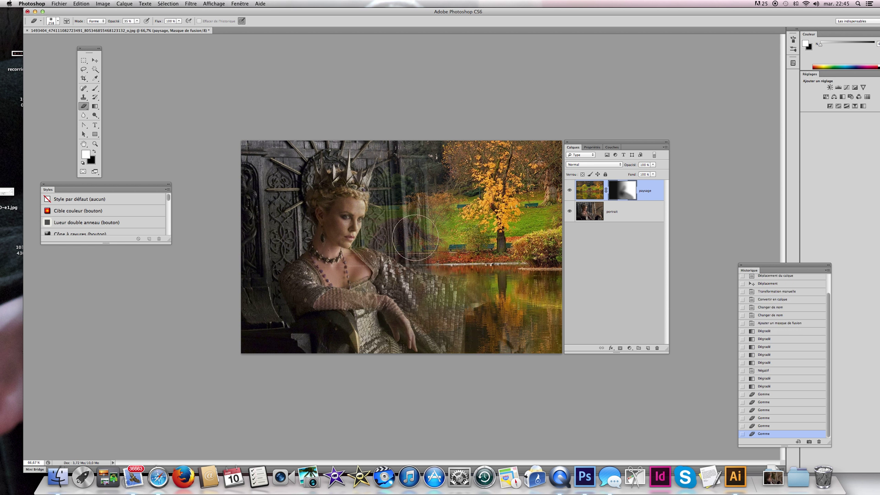
{"action": "mouse_move", "coordinate": [381, 206]}
{"action": "left_mouse_down"}
{"action": "mouse_move", "coordinate": [421, 215]}
{"action": "mouse_move", "coordinate": [427, 204]}
{"action": "mouse_move", "coordinate": [436, 231]}
{"action": "mouse_move", "coordinate": [451, 222]}
{"action": "mouse_move", "coordinate": [453, 205]}
{"action": "mouse_move", "coordinate": [456, 253]}
{"action": "mouse_move", "coordinate": [473, 207]}
{"action": "left_mouse_up"}
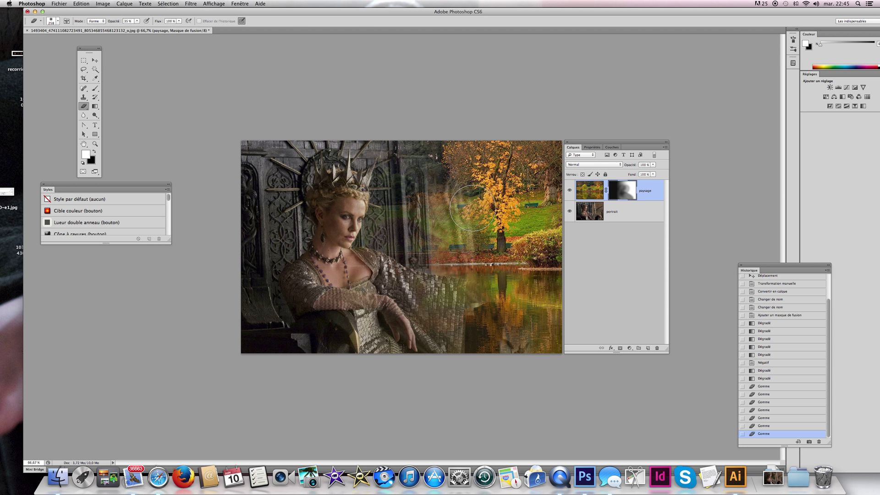
Step: Swap the foreground and background colours and erase on the mask to bring the landscape back around the throne and at the centre
{"action": "key", "text": "x"}
{"action": "mouse_move", "coordinate": [312, 192]}
{"action": "left_mouse_down"}
{"action": "mouse_move", "coordinate": [270, 223]}
{"action": "mouse_move", "coordinate": [265, 218]}
{"action": "mouse_move", "coordinate": [266, 145]}
{"action": "mouse_move", "coordinate": [275, 254]}
{"action": "mouse_move", "coordinate": [256, 226]}
{"action": "mouse_move", "coordinate": [253, 309]}
{"action": "mouse_move", "coordinate": [276, 328]}
{"action": "left_mouse_up"}
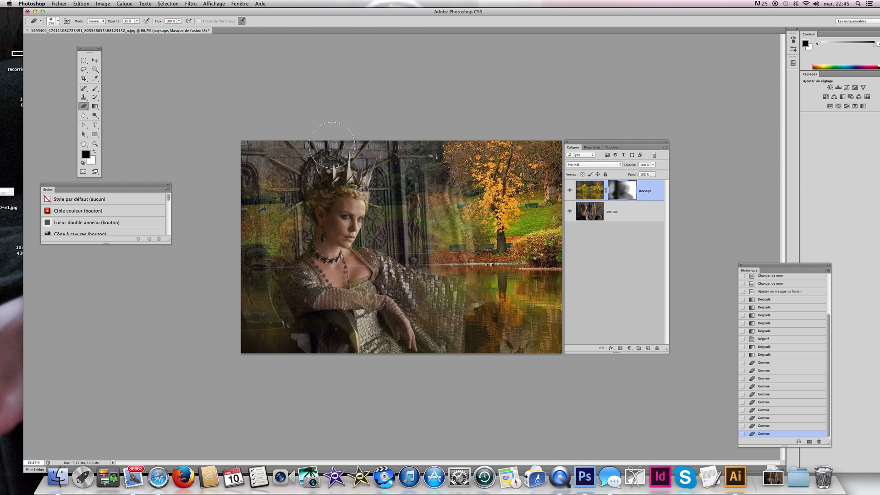
{"action": "mouse_move", "coordinate": [331, 144]}
{"action": "left_mouse_down"}
{"action": "mouse_move", "coordinate": [379, 150]}
{"action": "mouse_move", "coordinate": [394, 162]}
{"action": "mouse_move", "coordinate": [398, 205]}
{"action": "mouse_move", "coordinate": [382, 221]}
{"action": "mouse_move", "coordinate": [416, 222]}
{"action": "mouse_move", "coordinate": [408, 248]}
{"action": "mouse_move", "coordinate": [452, 257]}
{"action": "left_mouse_up"}
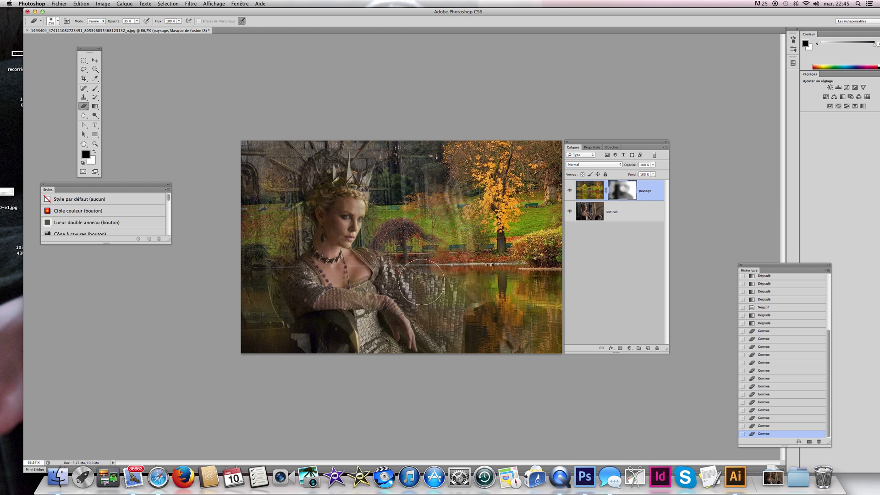
Step: Swap the colours back and erase on the mask over the dress, outstretched arm and armrest to reveal them
{"action": "key", "text": "x"}
{"action": "mouse_move", "coordinate": [394, 288]}
{"action": "left_mouse_down"}
{"action": "mouse_move", "coordinate": [497, 310]}
{"action": "mouse_move", "coordinate": [442, 301]}
{"action": "mouse_move", "coordinate": [540, 336]}
{"action": "mouse_move", "coordinate": [518, 332]}
{"action": "mouse_move", "coordinate": [492, 310]}
{"action": "mouse_move", "coordinate": [528, 314]}
{"action": "mouse_move", "coordinate": [521, 282]}
{"action": "mouse_move", "coordinate": [480, 280]}
{"action": "mouse_move", "coordinate": [474, 307]}
{"action": "mouse_move", "coordinate": [509, 316]}
{"action": "left_mouse_up"}
{"action": "left_click", "coordinate": [458, 308]}
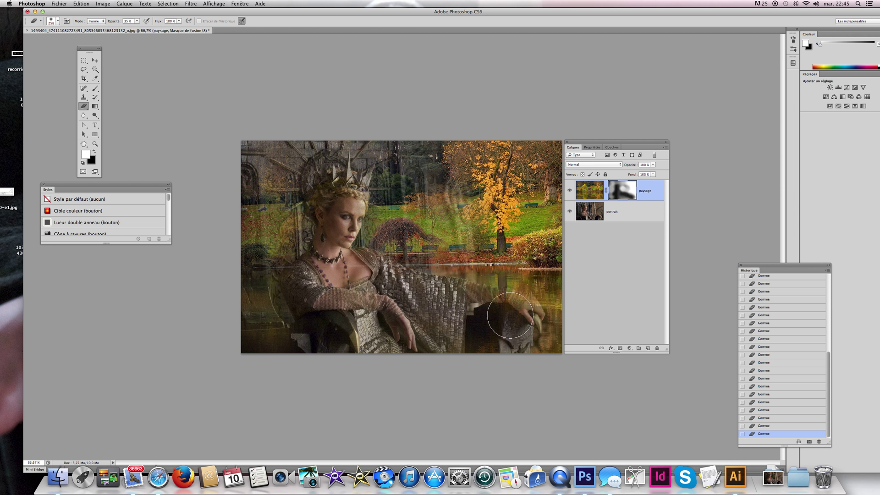
Step: Swap the colours again and erase on the mask left of the woman to restore the landscape there
{"action": "key", "text": "x"}
{"action": "mouse_move", "coordinate": [306, 253]}
{"action": "left_mouse_down"}
{"action": "mouse_move", "coordinate": [274, 246]}
{"action": "mouse_move", "coordinate": [274, 219]}
{"action": "mouse_move", "coordinate": [255, 305]}
{"action": "mouse_move", "coordinate": [266, 319]}
{"action": "left_mouse_up"}
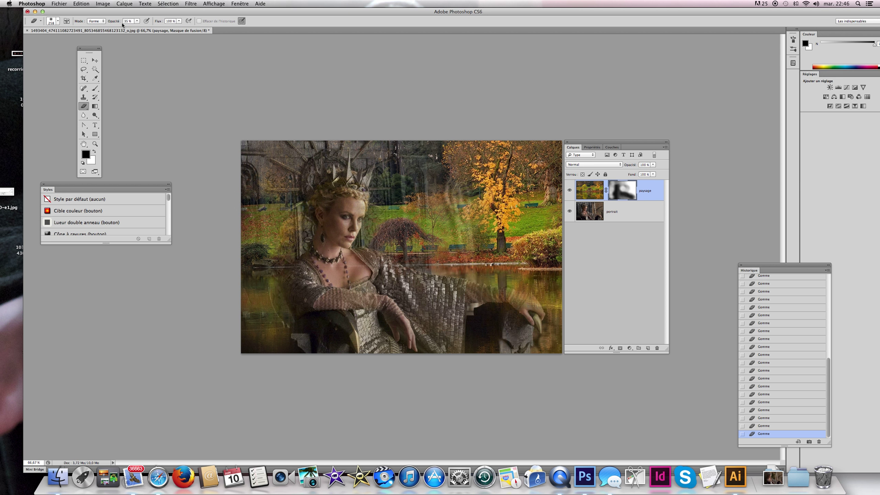
{"action": "right_click", "coordinate": [382, 202]}
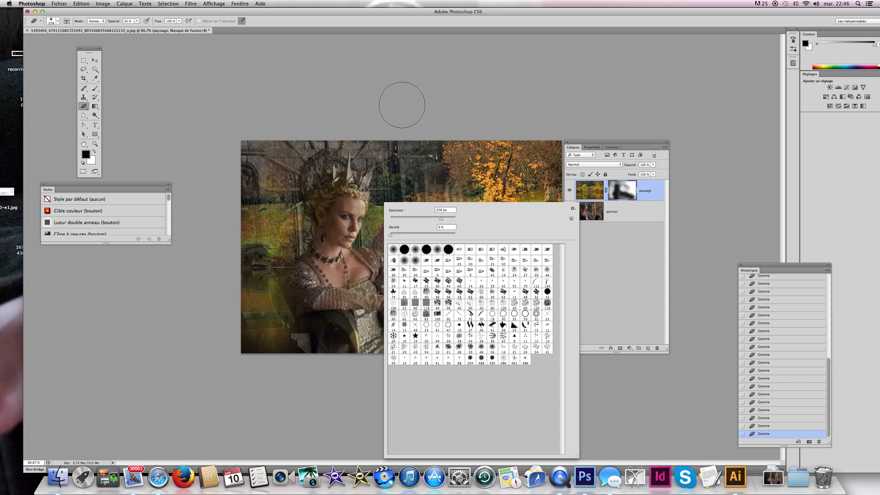
{"action": "left_click", "coordinate": [402, 105]}
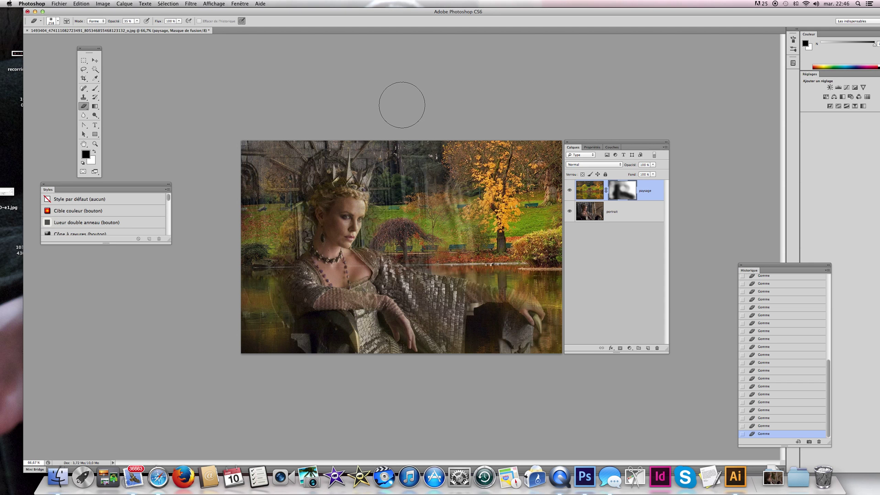
Step: Add a gradient fill layer above the paysage layer, using the blue, orange, purple and yellow gradient preset
{"action": "left_click", "coordinate": [652, 190]}
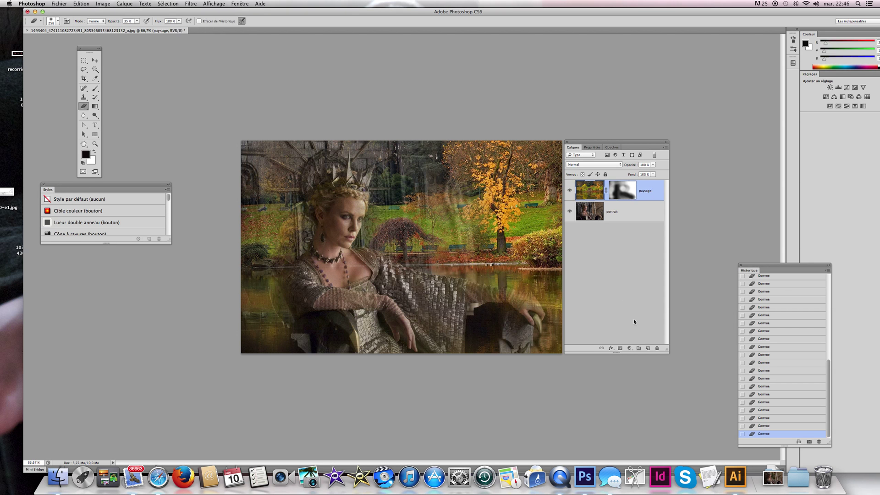
{"action": "left_click", "coordinate": [631, 349]}
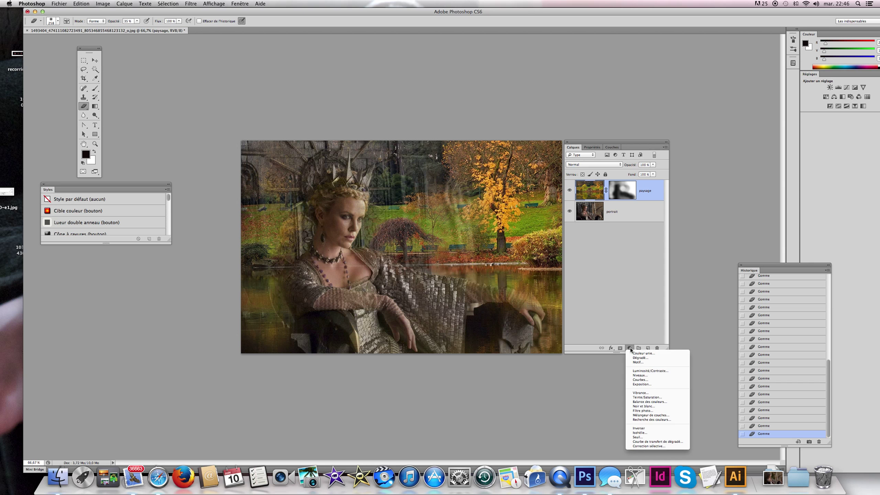
{"action": "left_click", "coordinate": [637, 358]}
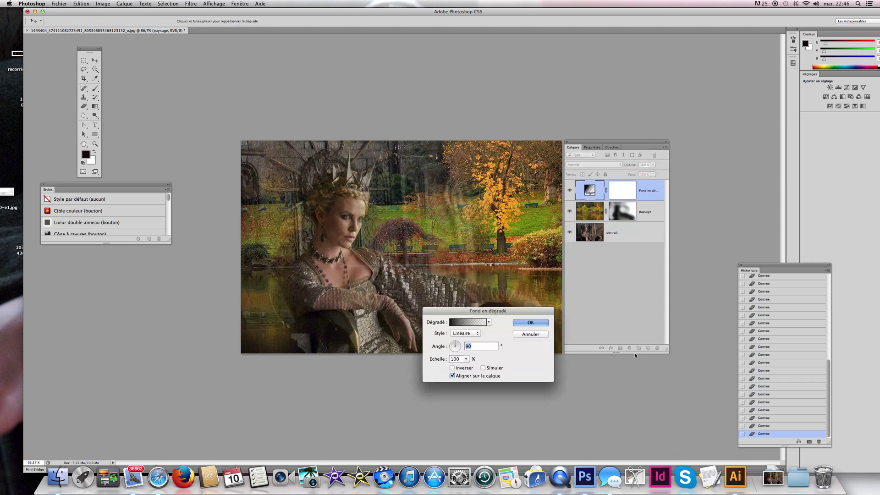
{"action": "left_click_drag", "start_coordinate": [528, 309], "coordinate": [444, 109]}
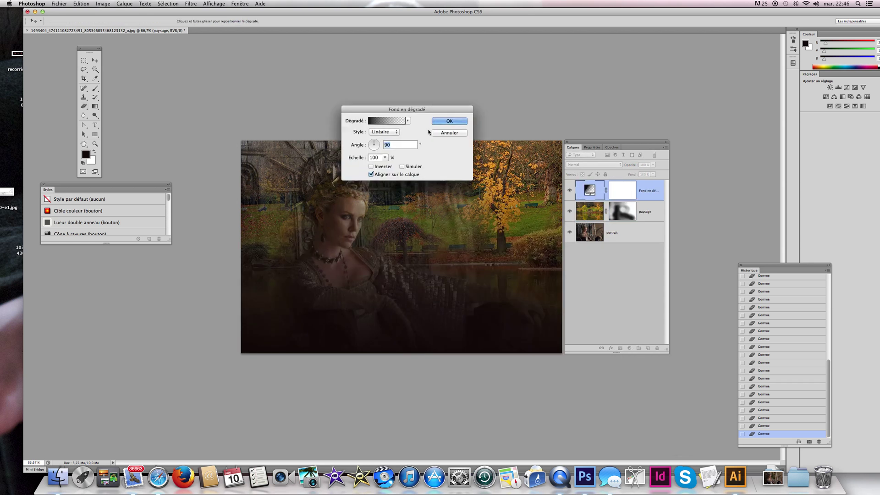
{"action": "left_click", "coordinate": [408, 121]}
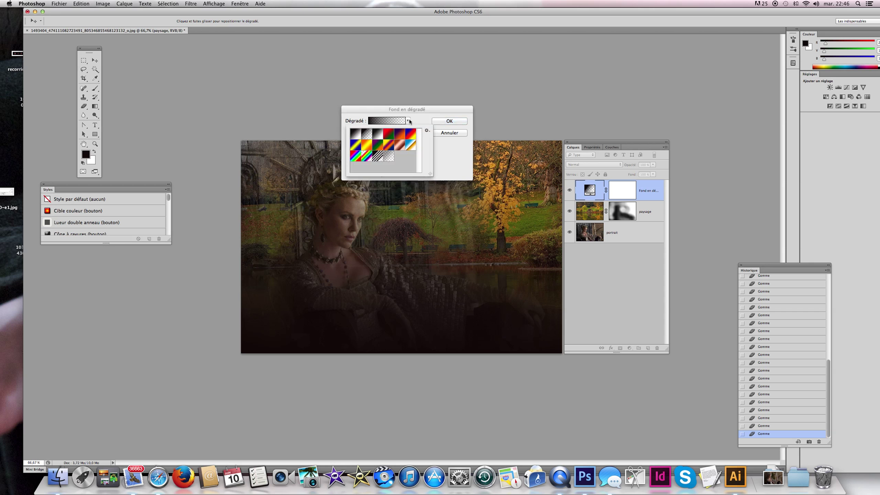
{"action": "left_click", "coordinate": [389, 146]}
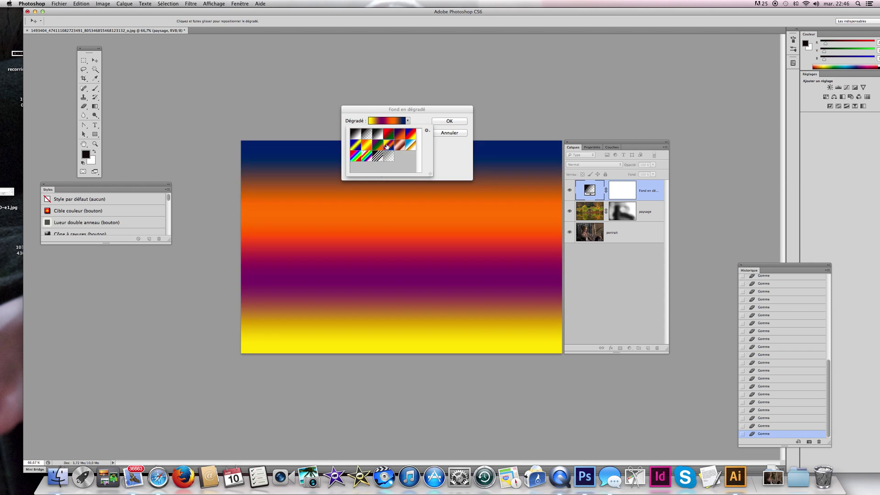
{"action": "left_click", "coordinate": [451, 150]}
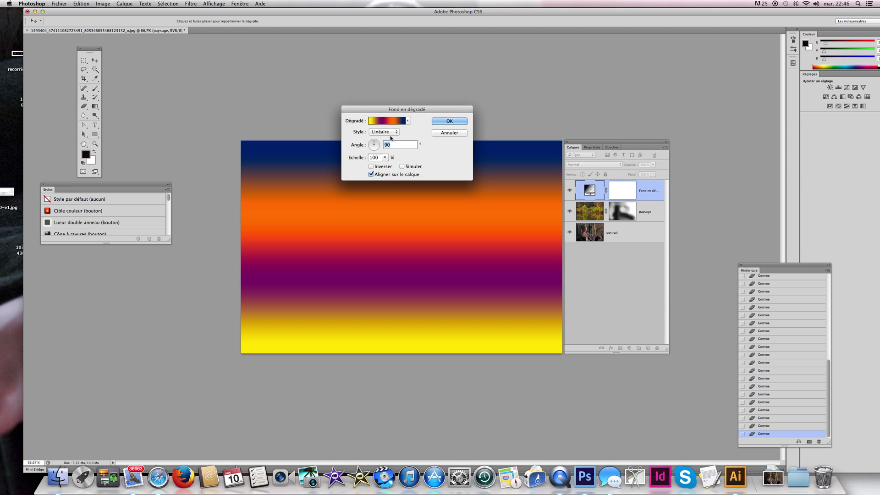
Step: Set the gradient fill's angle to 38.66°, shift it slightly on the canvas, set its scale to 114% and confirm
{"action": "left_click", "coordinate": [378, 142]}
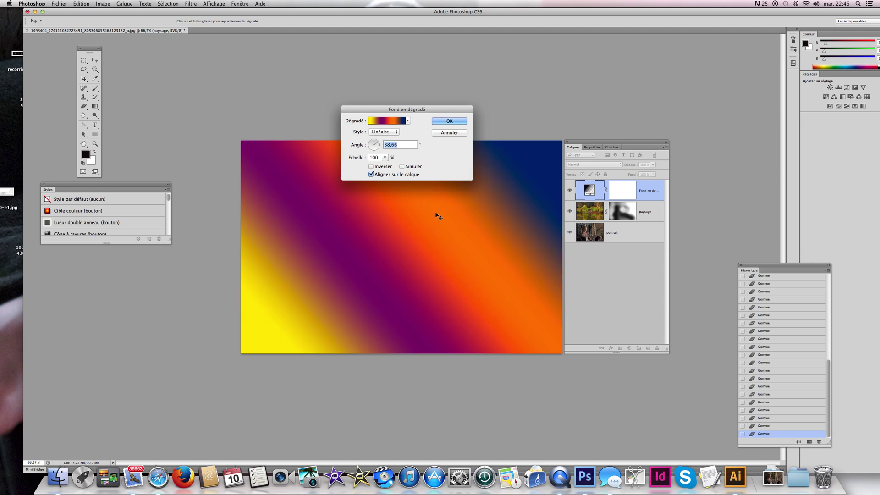
{"action": "left_click_drag", "start_coordinate": [423, 234], "coordinate": [403, 237]}
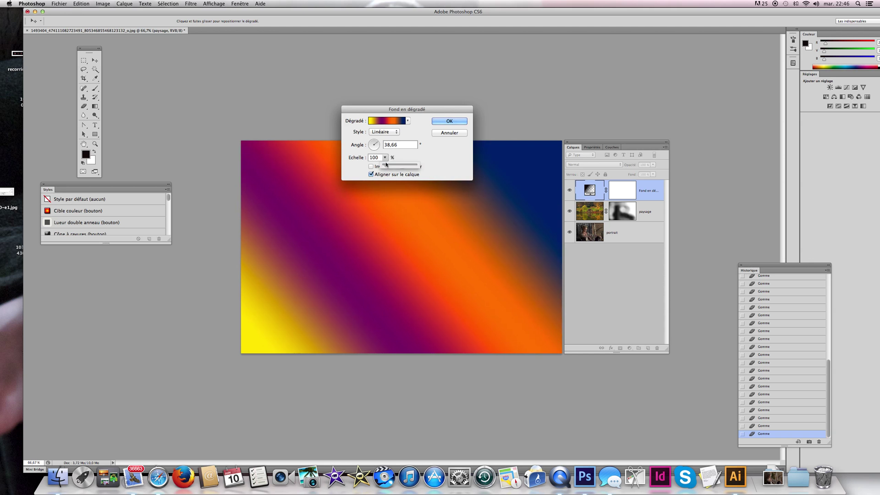
{"action": "left_click_drag", "start_coordinate": [386, 159], "coordinate": [387, 167]}
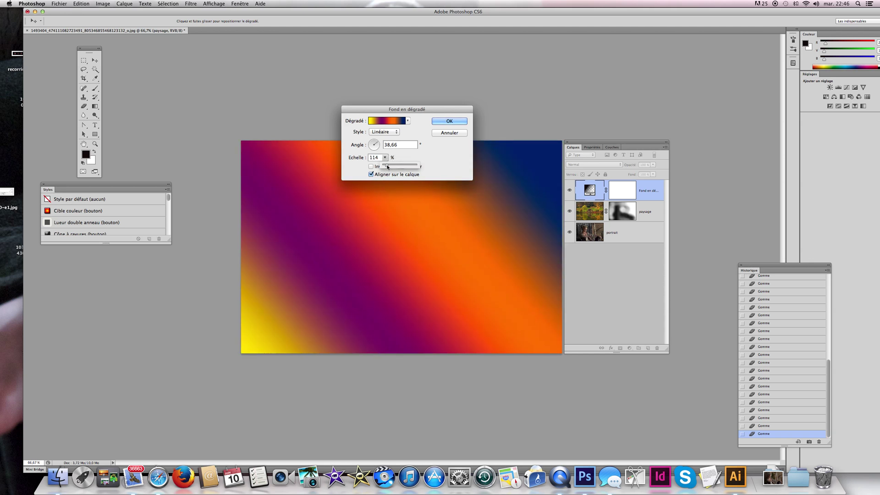
{"action": "left_click", "coordinate": [426, 151]}
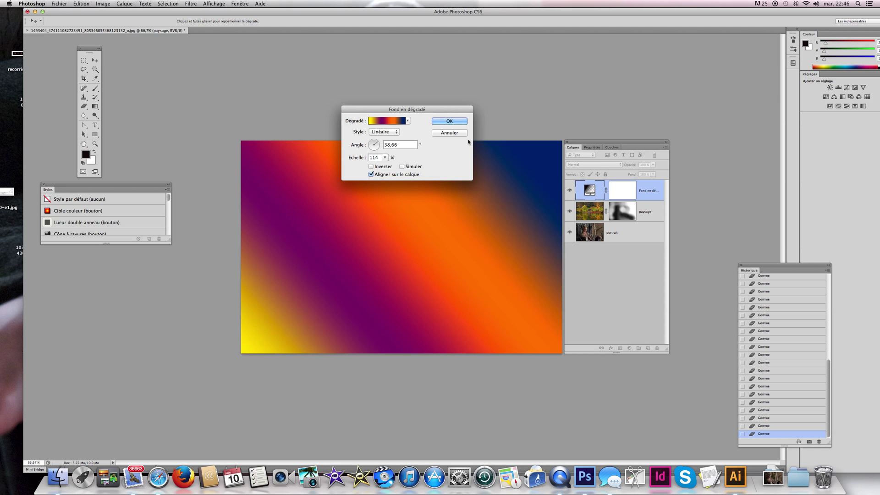
{"action": "left_click", "coordinate": [451, 121]}
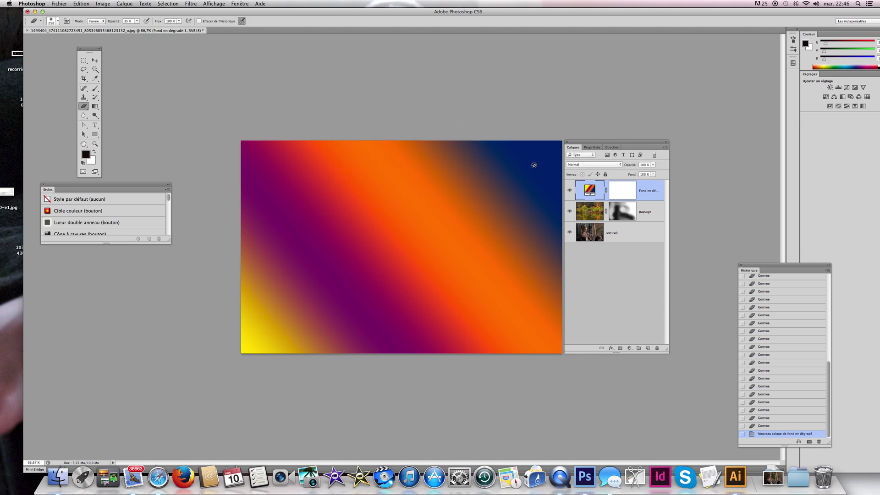
Step: Try the Obscurcir, Produit, Densité couleur +, Densité linéaire + and Couleur plus foncée blend modes on the gradient fill layer
{"action": "left_click", "coordinate": [610, 165]}
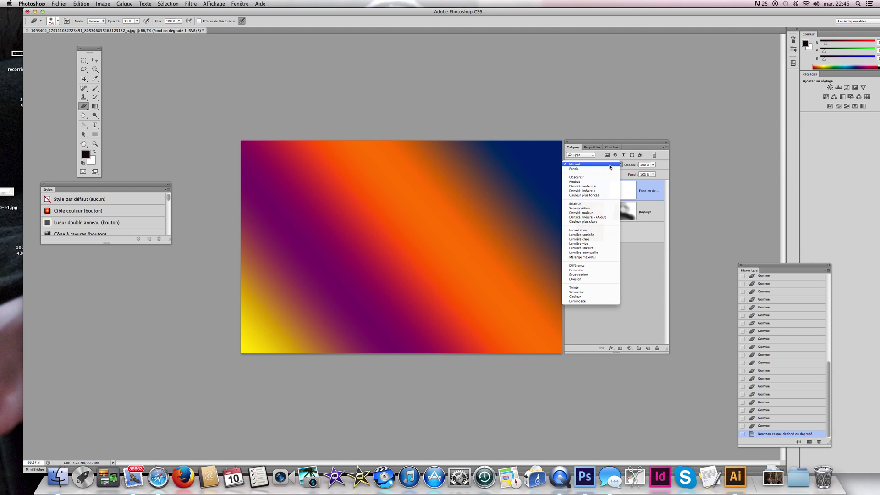
{"action": "left_click", "coordinate": [608, 177]}
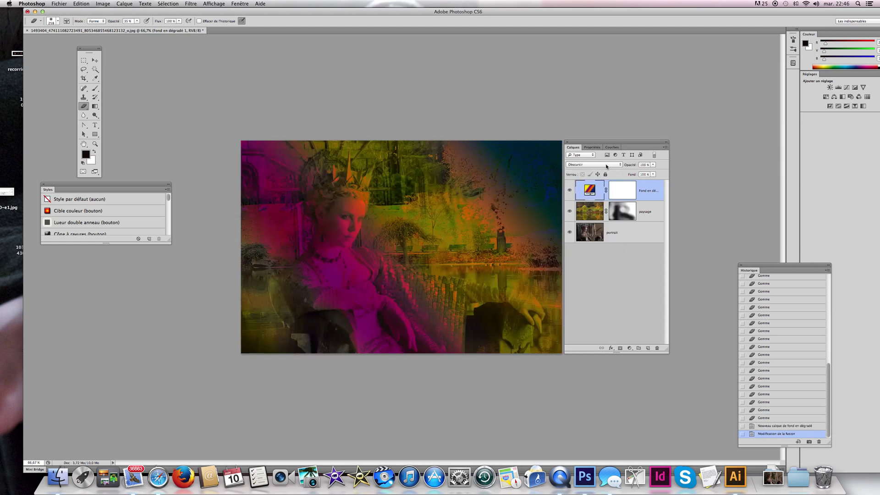
{"action": "left_click", "coordinate": [606, 165]}
{"action": "left_click", "coordinate": [603, 169]}
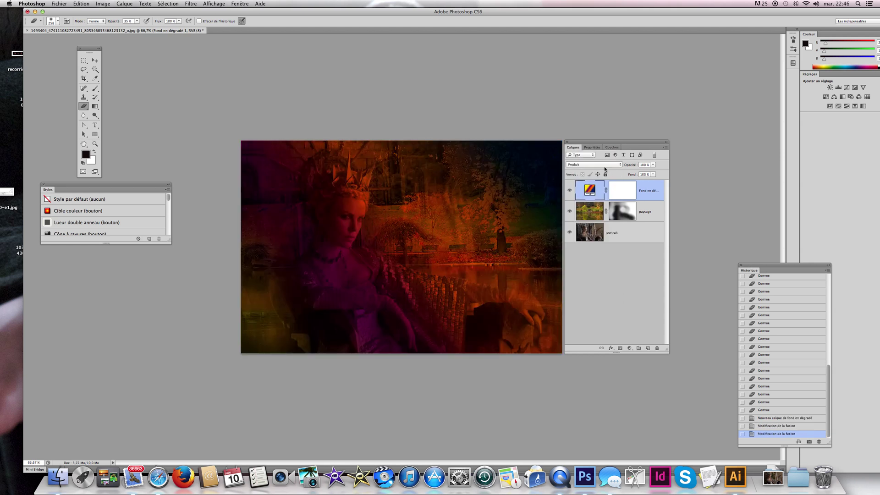
{"action": "left_click", "coordinate": [606, 164]}
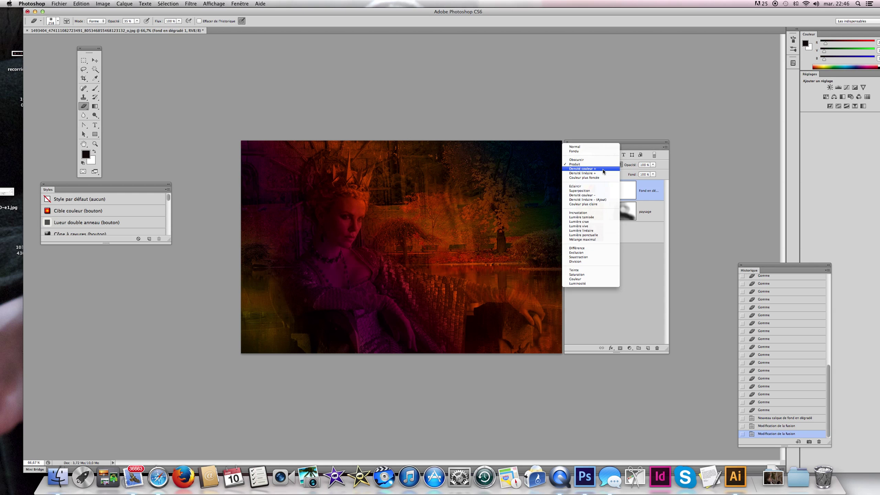
{"action": "left_click", "coordinate": [604, 170]}
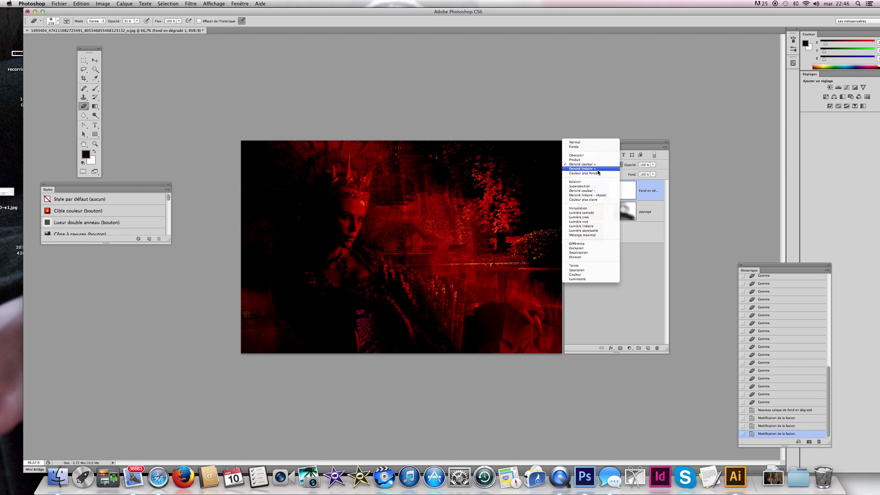
{"action": "left_click", "coordinate": [601, 169]}
{"action": "left_click", "coordinate": [601, 168]}
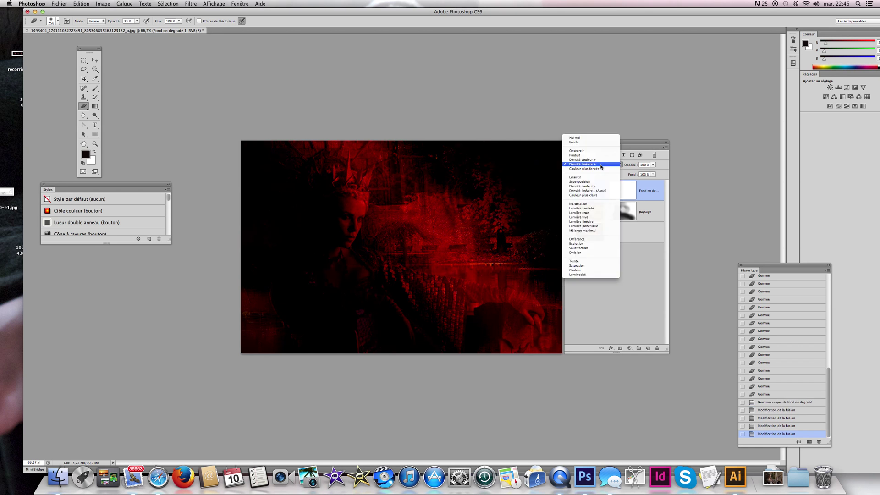
{"action": "left_click", "coordinate": [600, 173]}
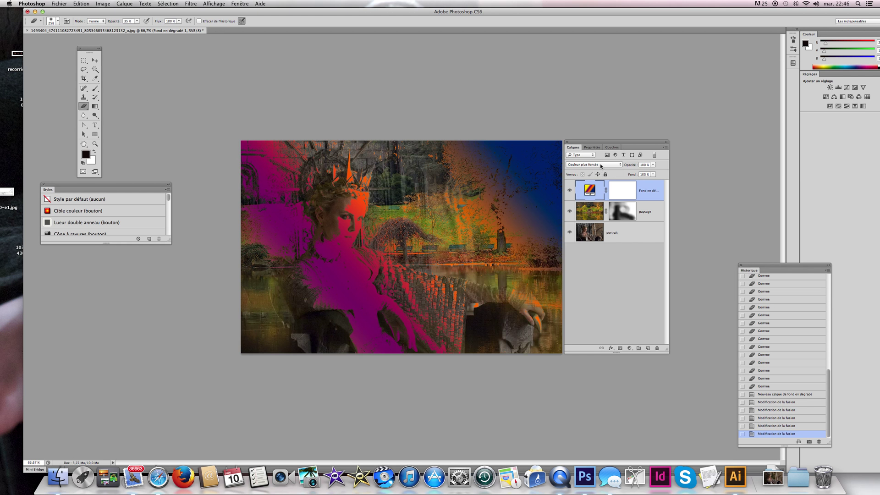
Step: Set the gradient fill layer's blend mode to Incrustation
{"action": "left_click", "coordinate": [597, 165]}
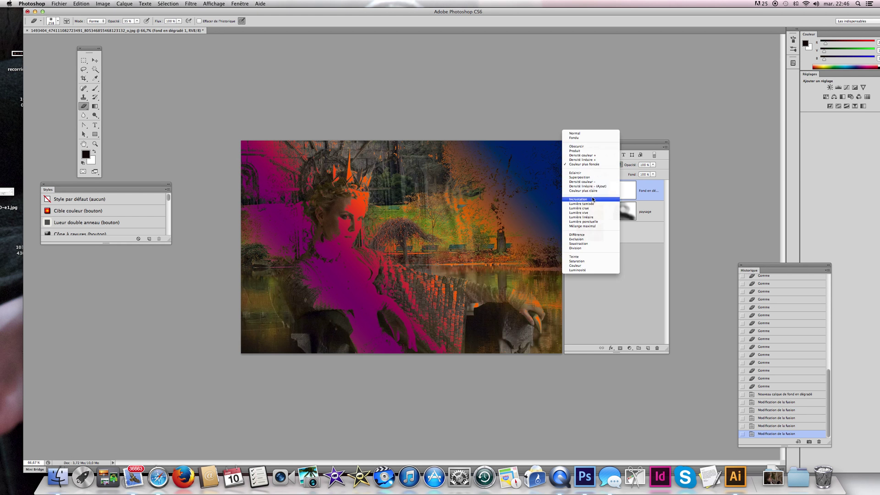
{"action": "left_click", "coordinate": [593, 199]}
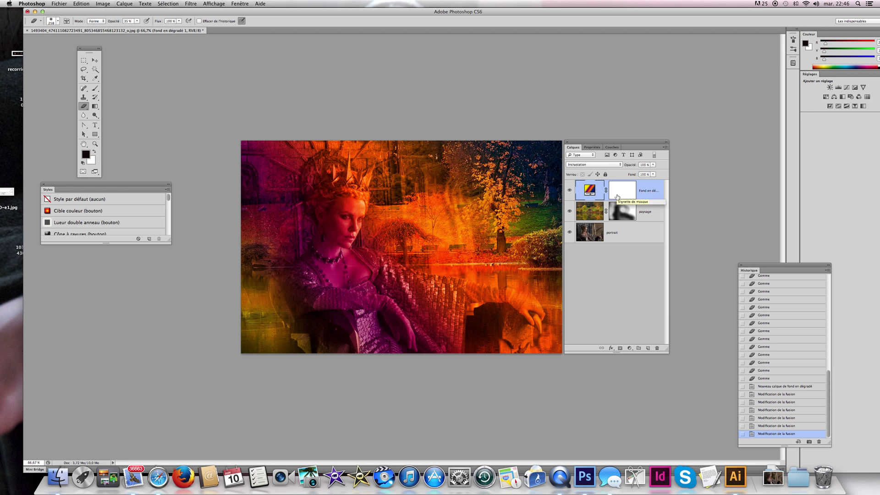
Step: Move the gradient fill layer below the paysage layer, and place the portrait layer directly above it
{"action": "left_click", "coordinate": [649, 192]}
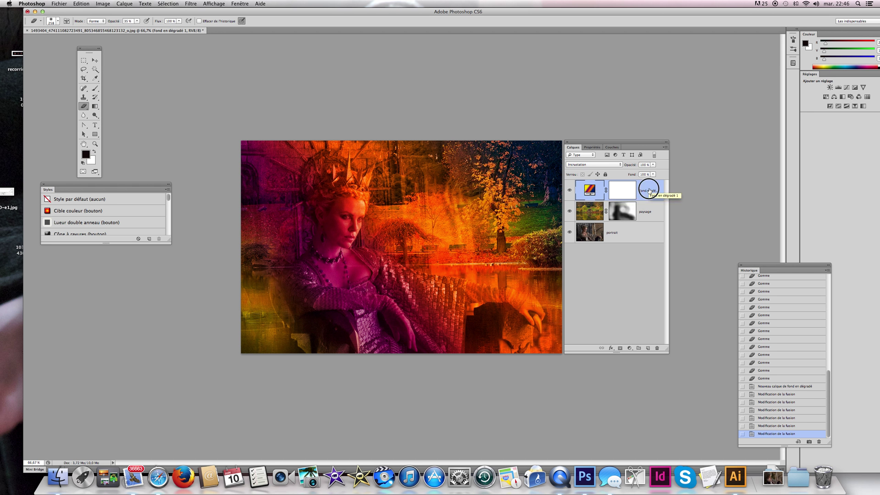
{"action": "left_click_drag", "start_coordinate": [649, 191], "coordinate": [650, 220]}
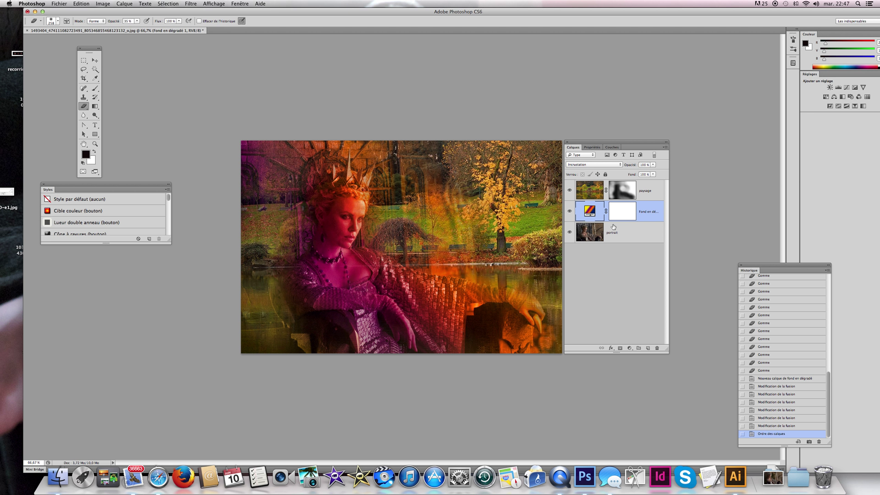
{"action": "left_click", "coordinate": [633, 237]}
{"action": "left_click_drag", "start_coordinate": [632, 237], "coordinate": [633, 207]}
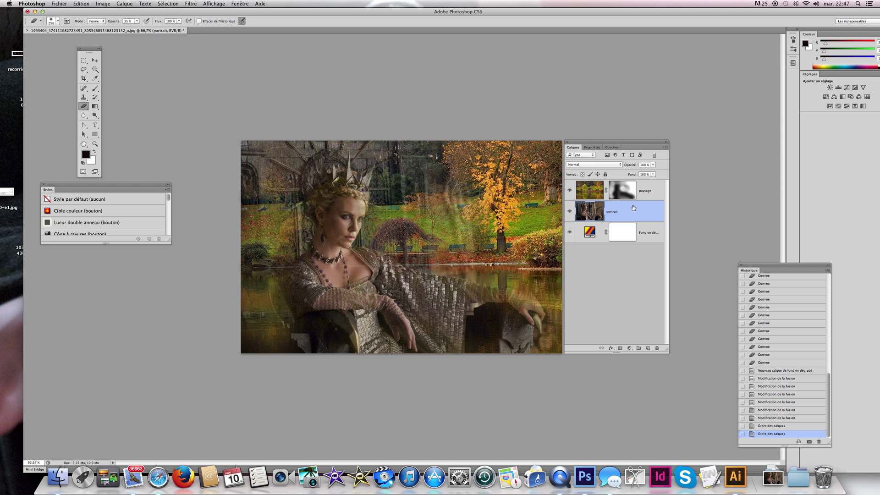
Step: Try the Produit and Superposition blend modes on the portrait layer, and settle on Incrustation
{"action": "left_click", "coordinate": [615, 211]}
{"action": "left_click", "coordinate": [650, 233]}
{"action": "left_click", "coordinate": [628, 213]}
{"action": "left_click", "coordinate": [617, 166]}
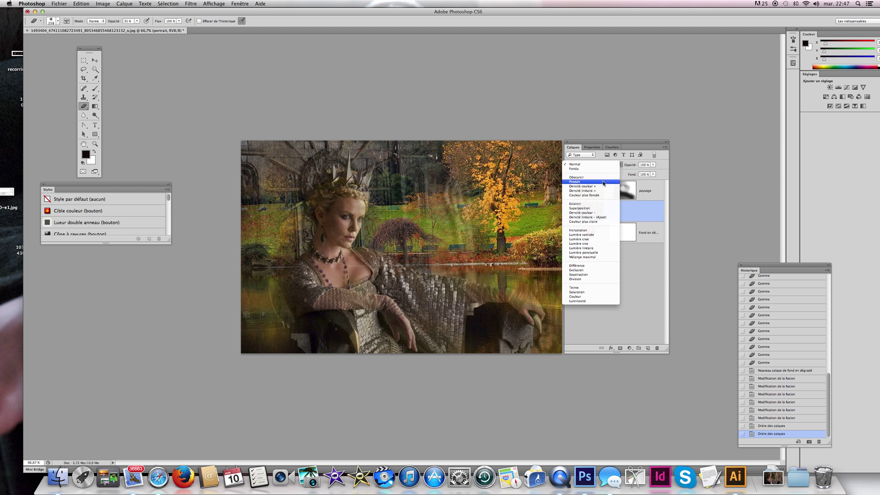
{"action": "left_click", "coordinate": [604, 182]}
{"action": "left_click", "coordinate": [605, 166]}
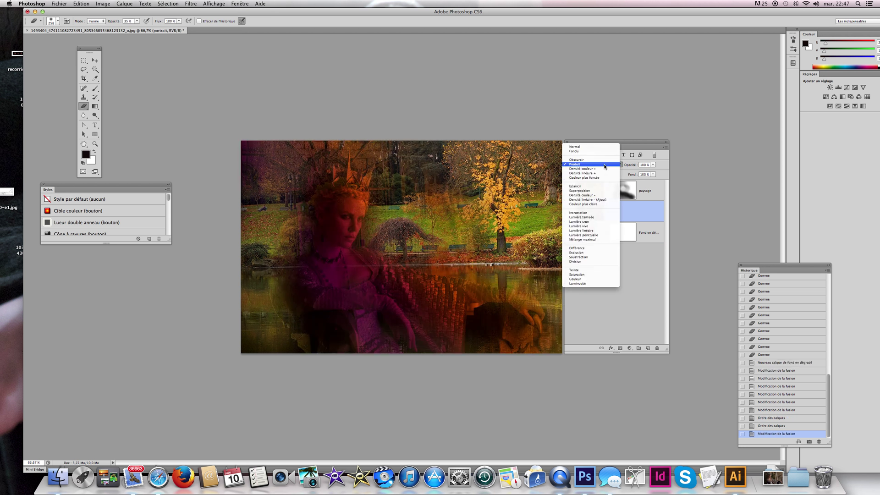
{"action": "left_click", "coordinate": [593, 191]}
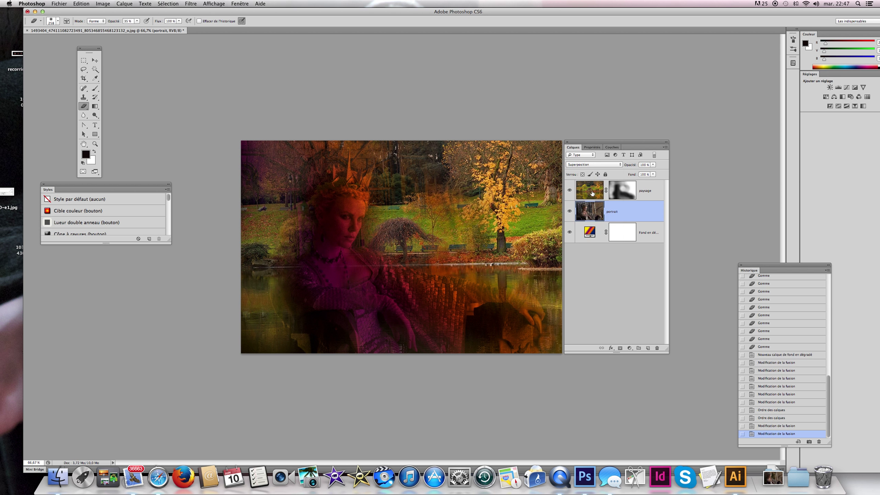
{"action": "left_click", "coordinate": [594, 166]}
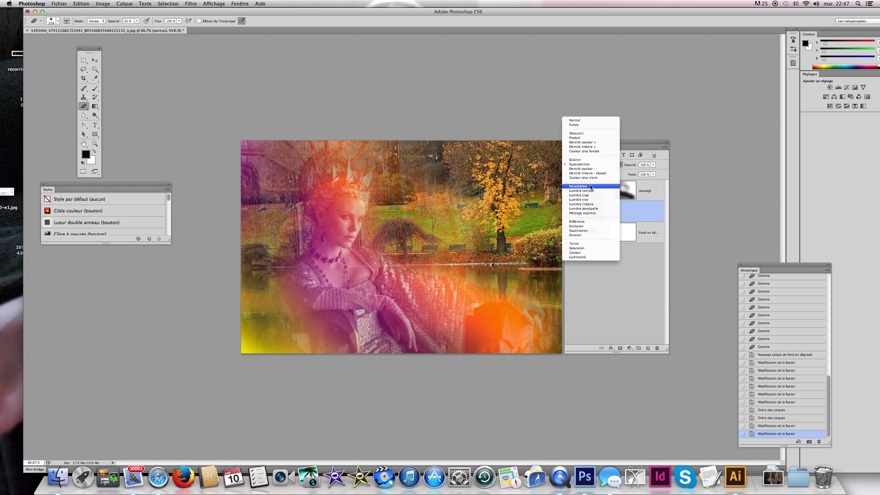
{"action": "left_click", "coordinate": [591, 186]}
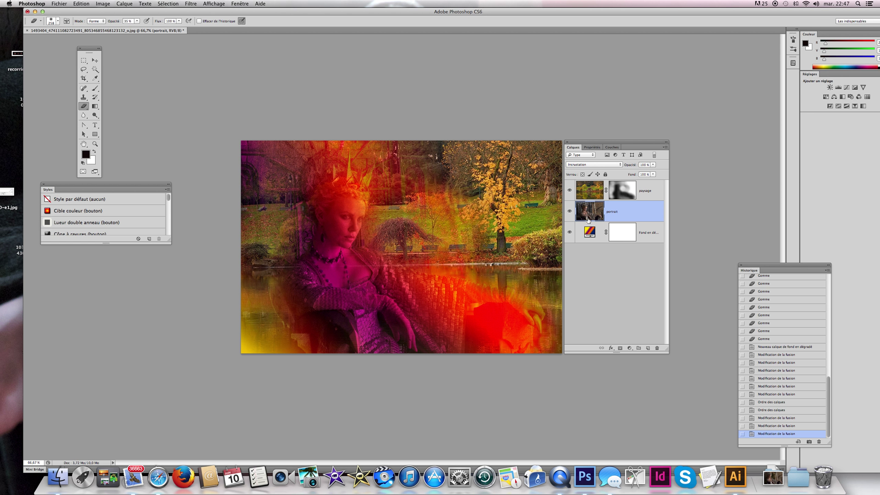
Step: Move the gradient fill layer back to the top of the layer stack and change its gradient to the purple, green and orange preset
{"action": "mouse_move", "coordinate": [648, 188]}
{"action": "left_mouse_down"}
{"action": "mouse_move", "coordinate": [647, 219]}
{"action": "mouse_move", "coordinate": [645, 190]}
{"action": "left_mouse_up"}
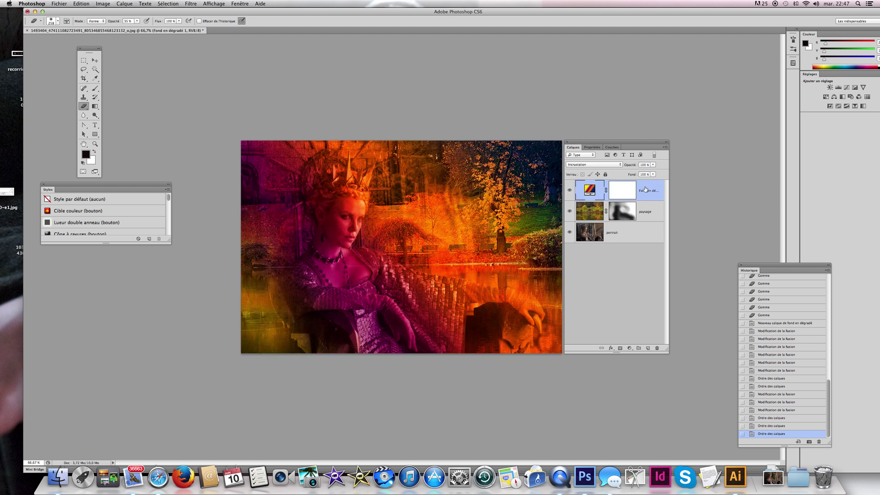
{"action": "double_click", "coordinate": [590, 190]}
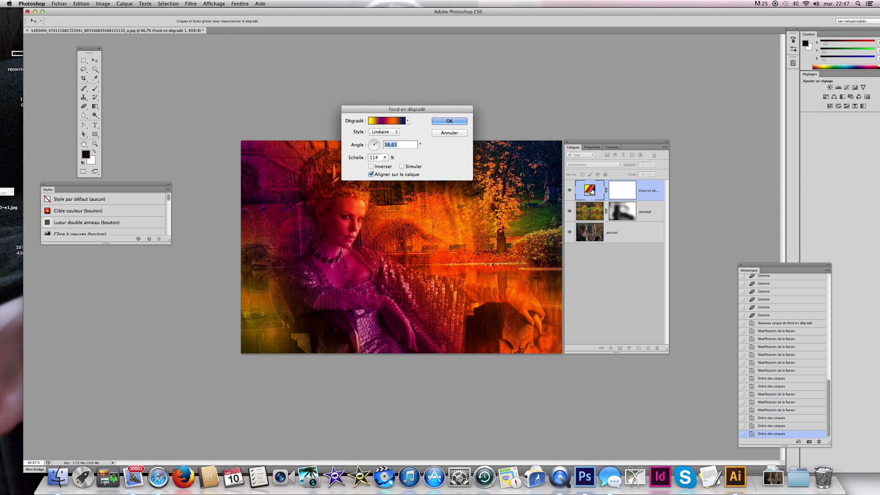
{"action": "left_click", "coordinate": [408, 121]}
{"action": "left_click", "coordinate": [400, 145]}
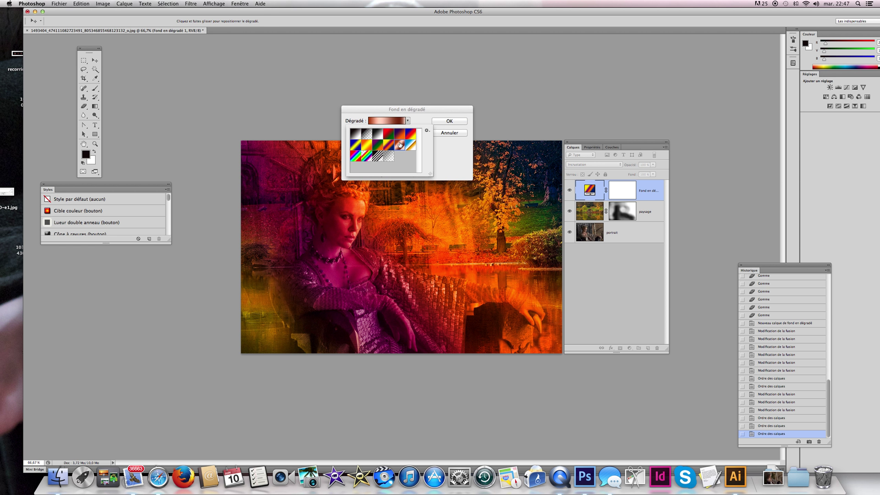
{"action": "left_click", "coordinate": [380, 147]}
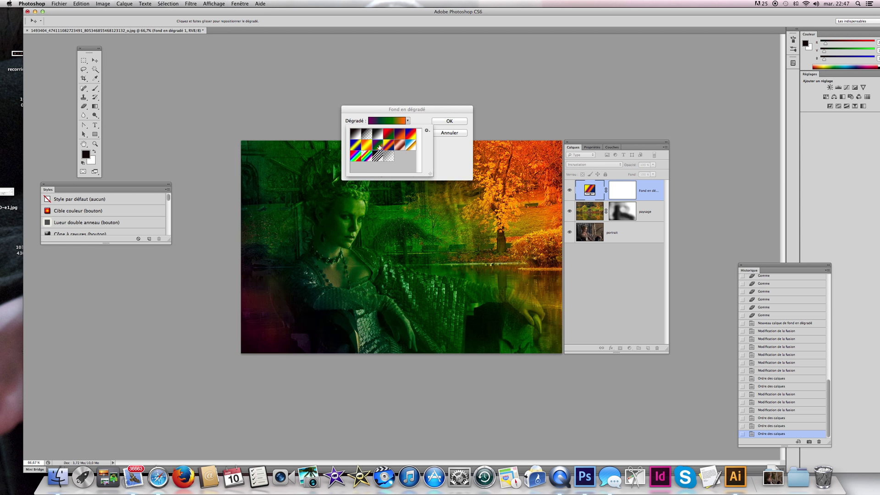
{"action": "left_click", "coordinate": [449, 154]}
Step: Reposition the fill layer's gradient diagonally across the composite and set its scale to 32%
{"action": "left_click_drag", "start_coordinate": [416, 249], "coordinate": [388, 276]}
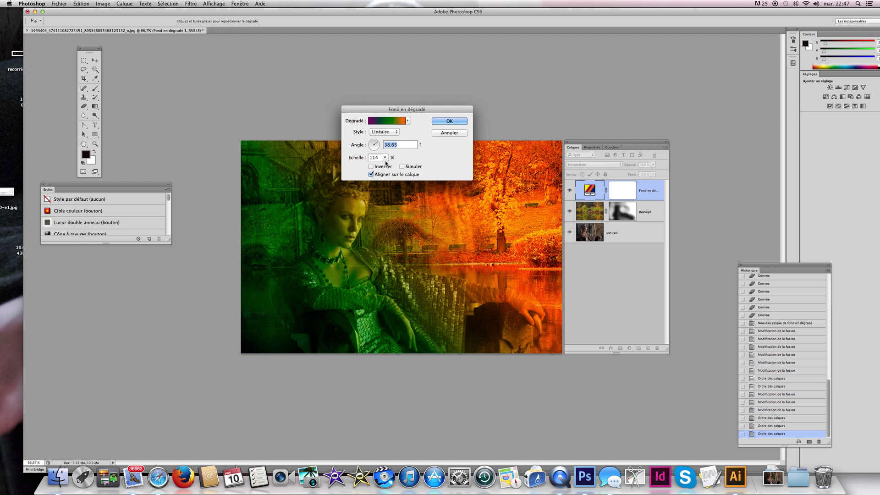
{"action": "left_click_drag", "start_coordinate": [385, 157], "coordinate": [517, 190]}
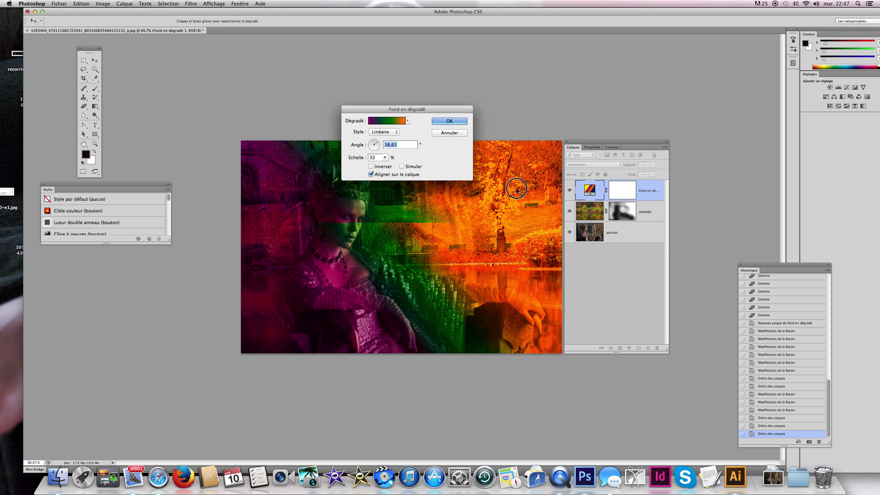
{"action": "left_click", "coordinate": [450, 121]}
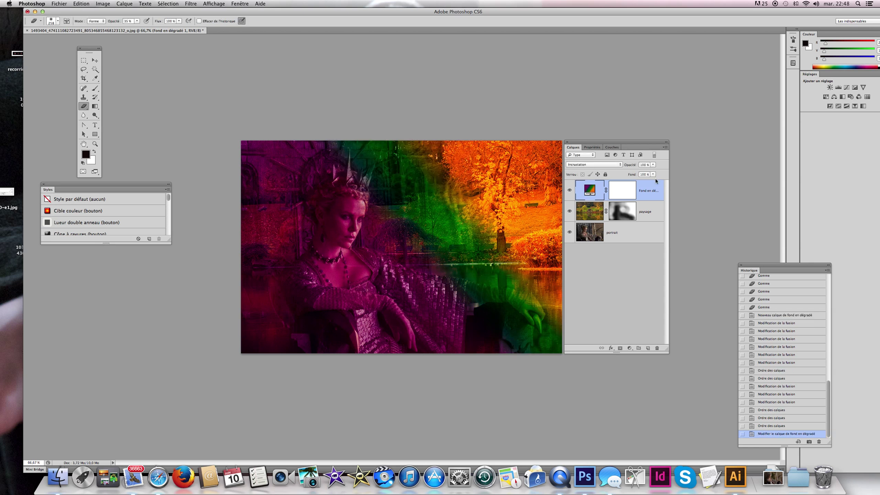
Step: Try the Obscurcir blend mode on the gradient fill layer and return it to Incrustation
{"action": "left_click", "coordinate": [617, 166]}
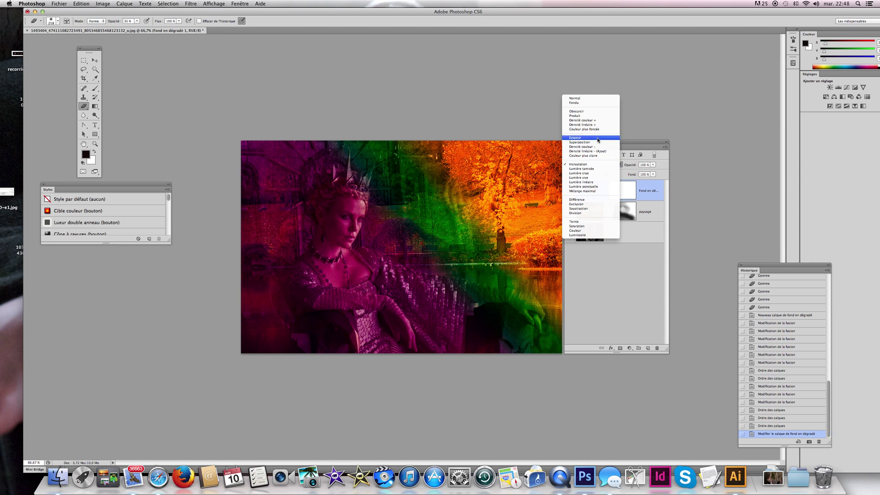
{"action": "left_click", "coordinate": [591, 112]}
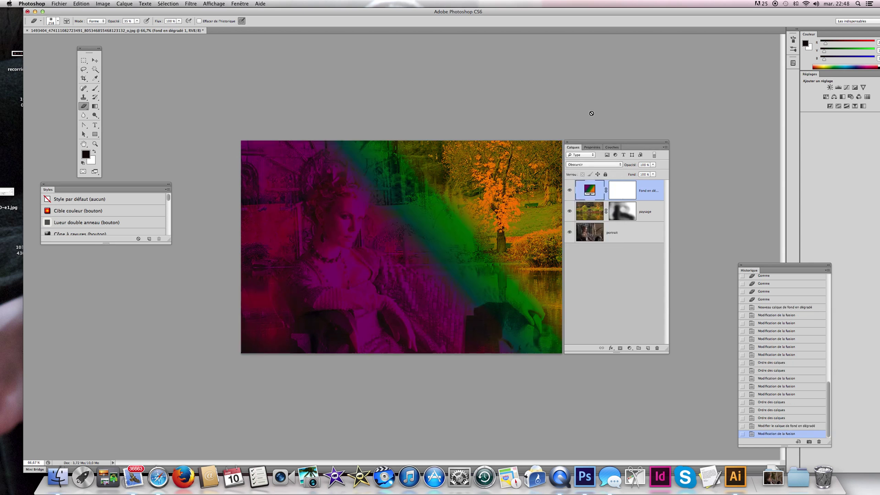
{"action": "left_click", "coordinate": [592, 164]}
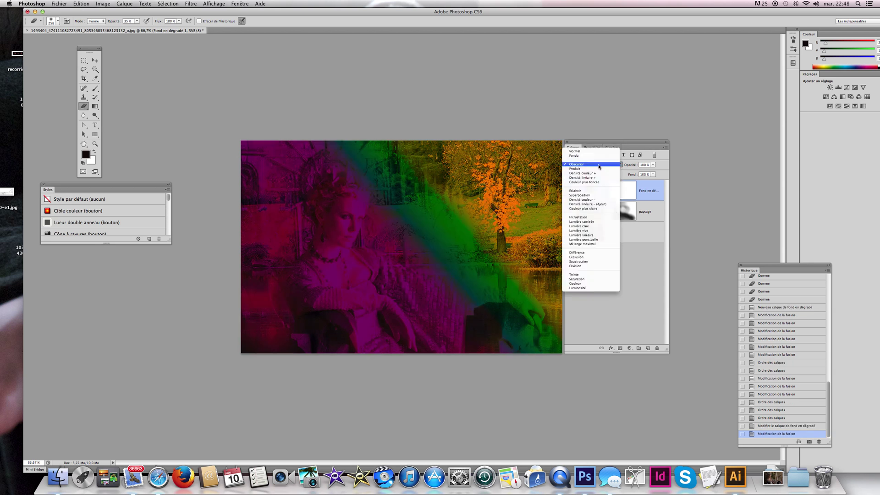
{"action": "left_click", "coordinate": [588, 218]}
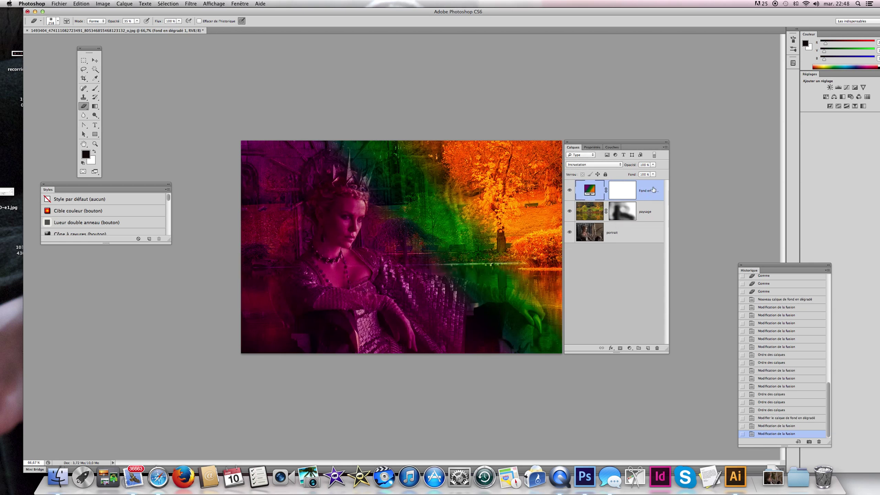
Step: Hide the gradient fill layer and select the portrait layer
{"action": "left_click", "coordinate": [646, 216]}
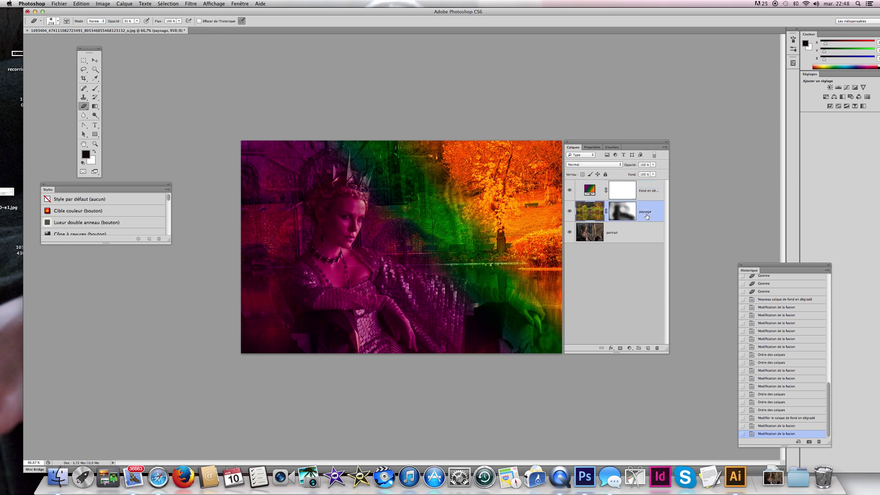
{"action": "left_click", "coordinate": [570, 190]}
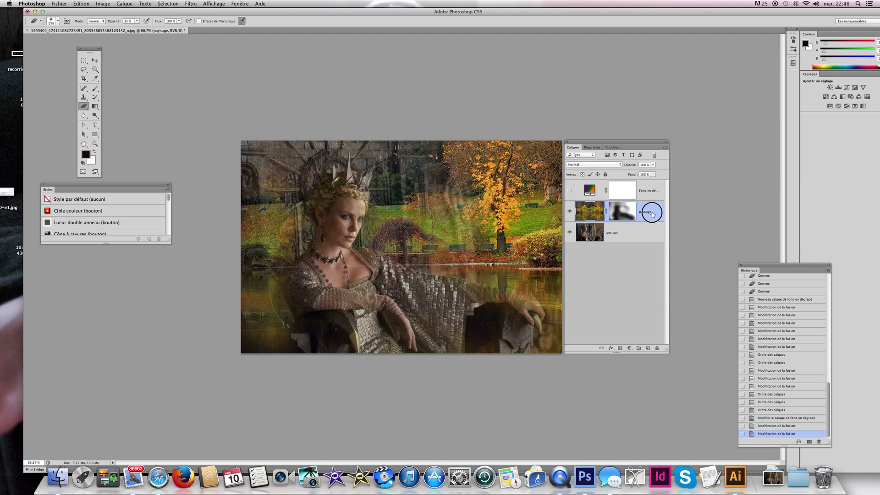
{"action": "left_click", "coordinate": [636, 231]}
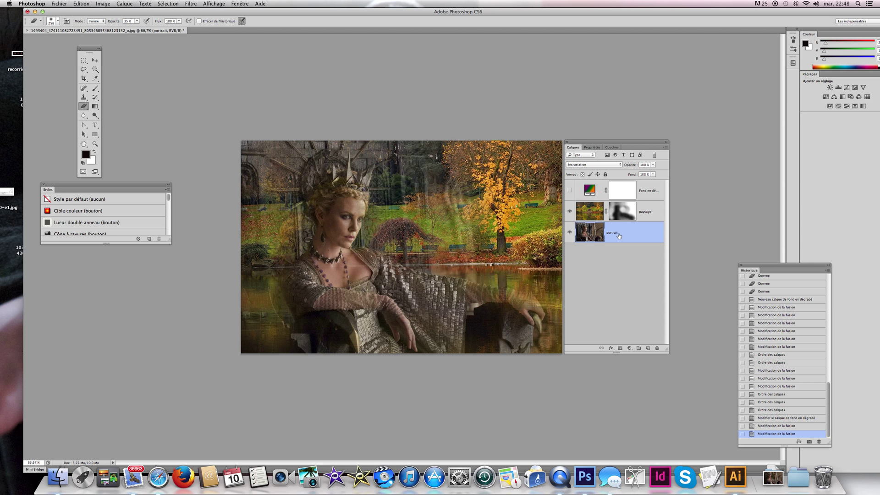
Step: Place the Cartier watch JPEG from the Bureau folder above the portrait layer
{"action": "left_click", "coordinate": [63, 5]}
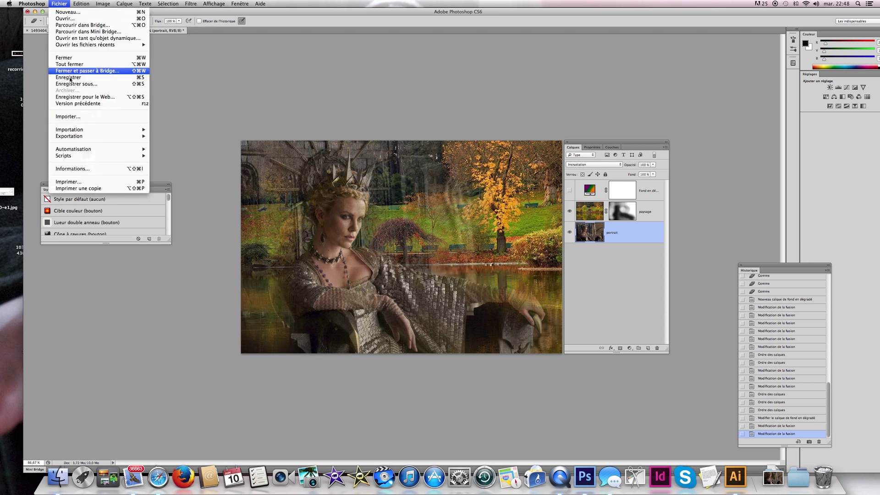
{"action": "left_click", "coordinate": [68, 117]}
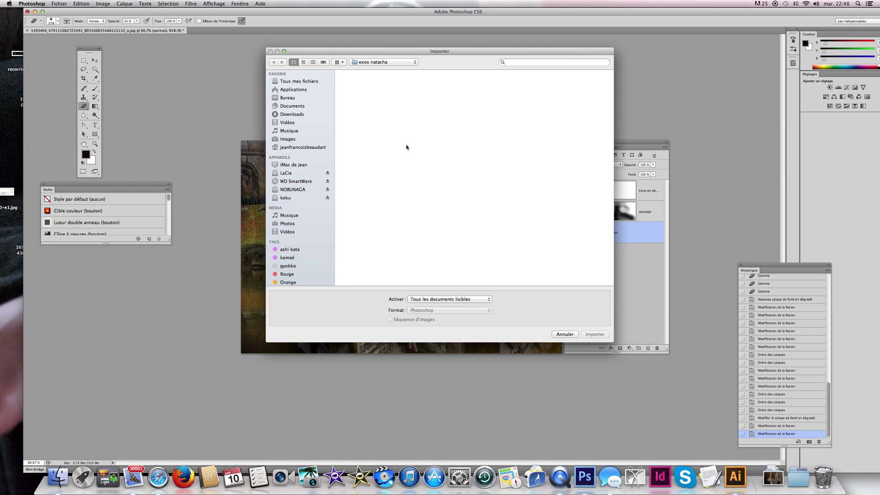
{"action": "left_click", "coordinate": [514, 159]}
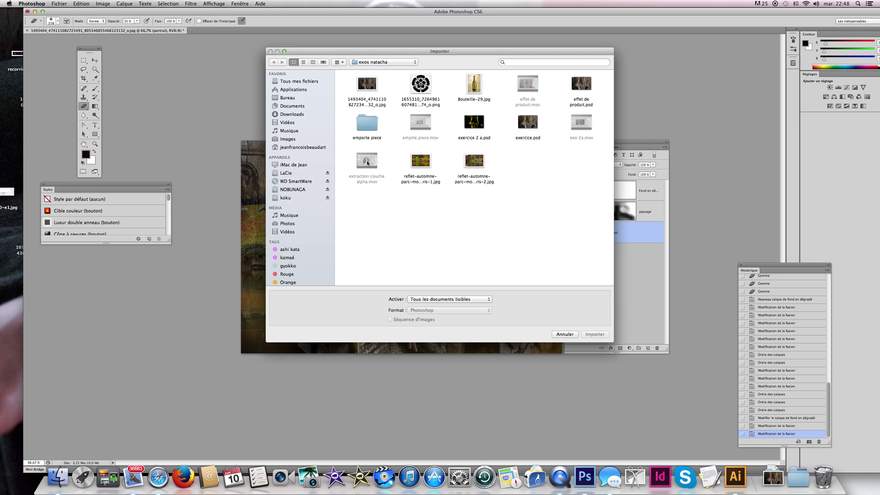
{"action": "left_click", "coordinate": [412, 63]}
{"action": "left_click", "coordinate": [410, 70]}
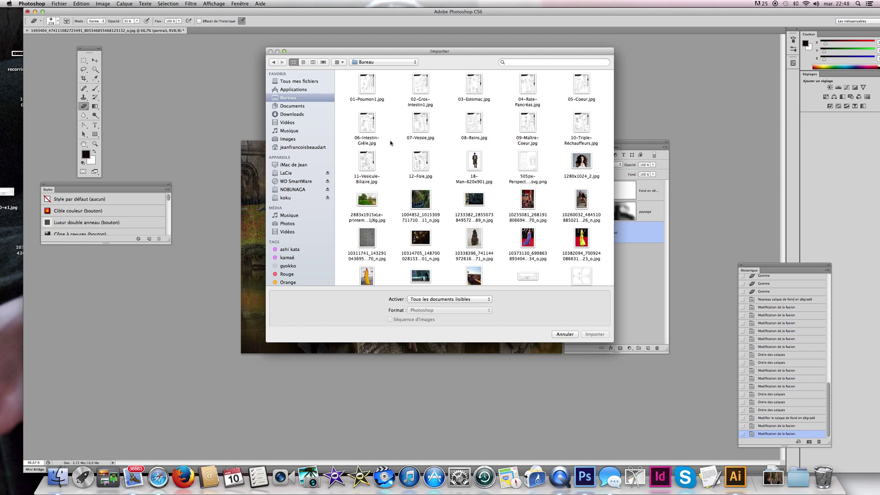
{"action": "scroll", "coordinate": [390, 143], "scroll_direction": "down", "scroll_amount": 3}
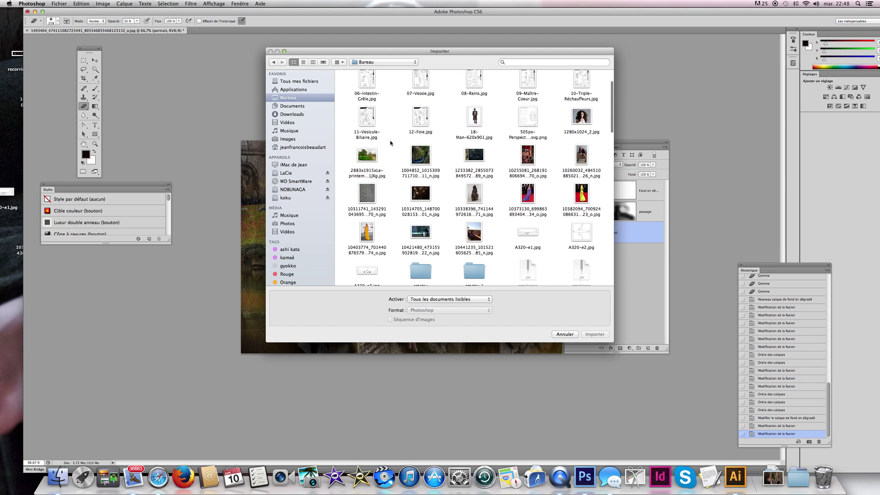
{"action": "scroll", "coordinate": [506, 215], "scroll_direction": "down", "scroll_amount": 4}
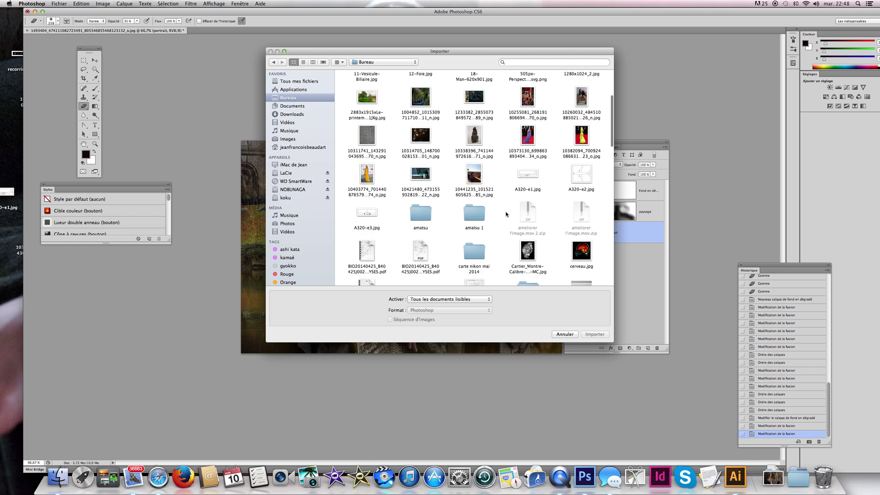
{"action": "scroll", "coordinate": [507, 214], "scroll_direction": "down", "scroll_amount": 3}
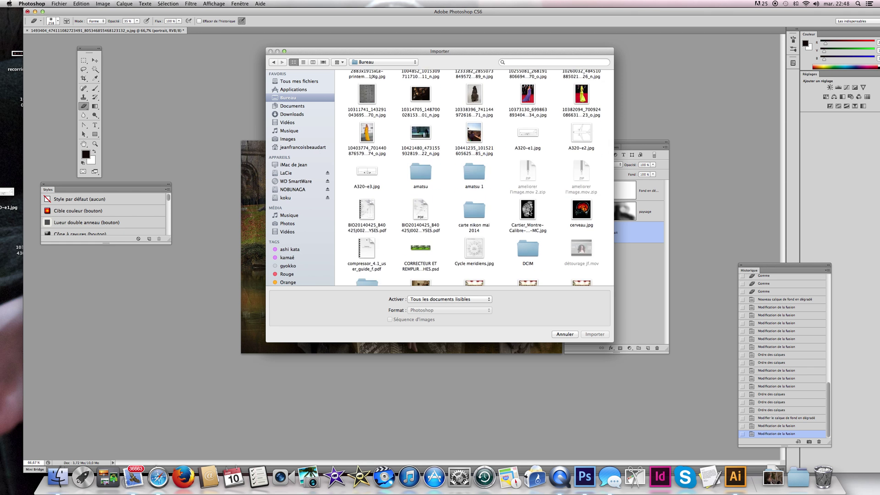
{"action": "left_click", "coordinate": [529, 213]}
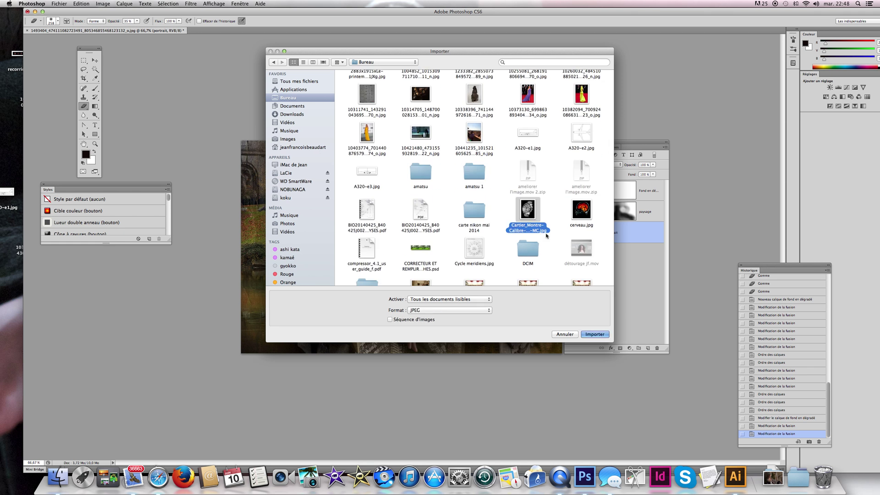
{"action": "left_click", "coordinate": [595, 334]}
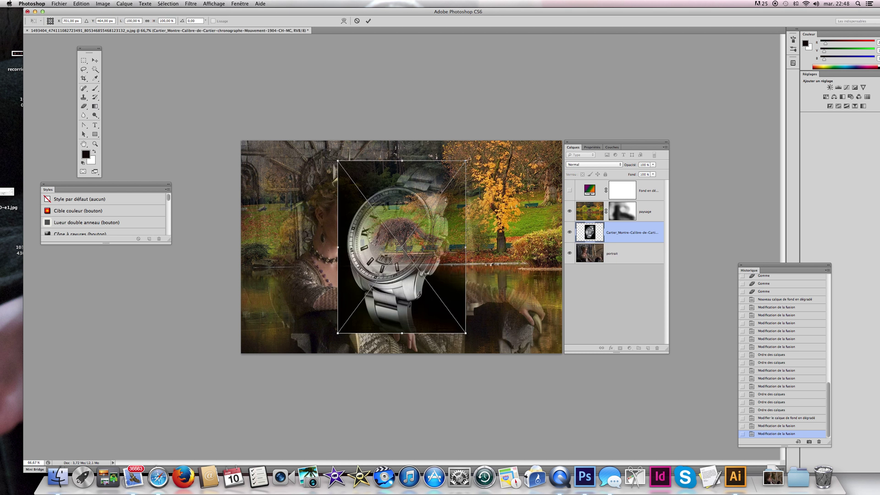
Step: Enlarge the placed watch image to about 138% around its centre and commit the placement
{"action": "left_click_drag", "start_coordinate": [466, 161], "coordinate": [504, 138]}
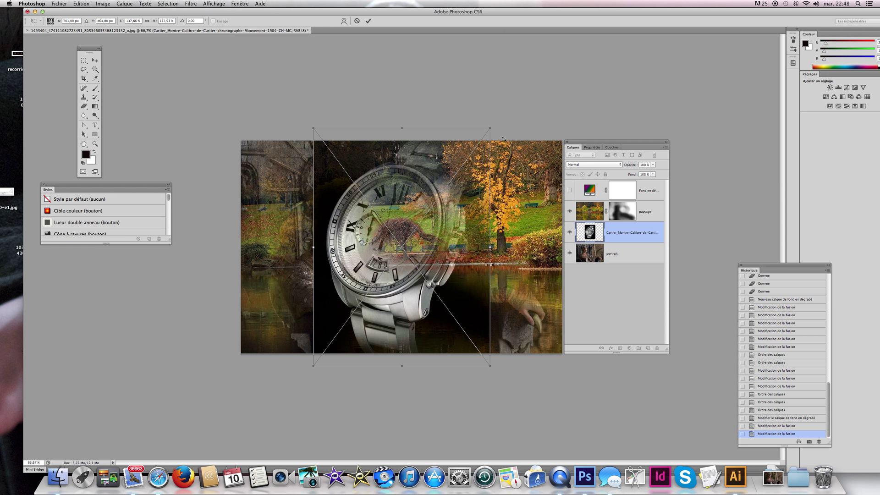
{"action": "key", "text": "Return"}
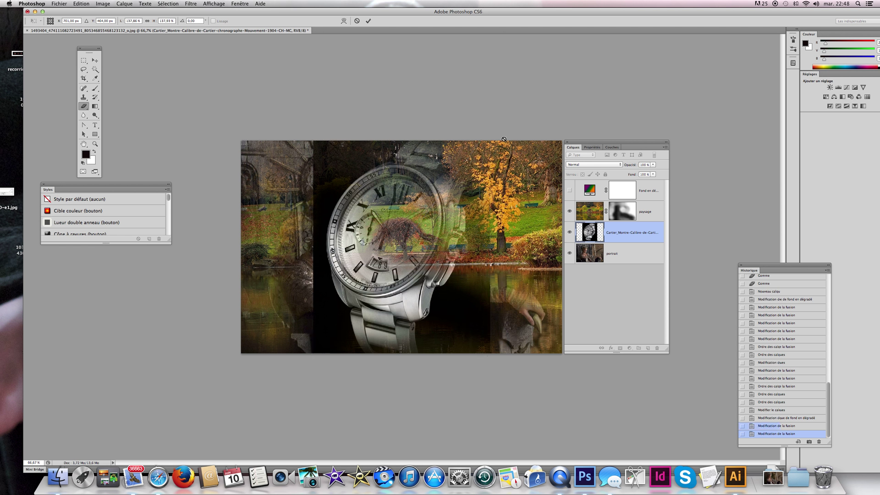
{"action": "key", "text": "e"}
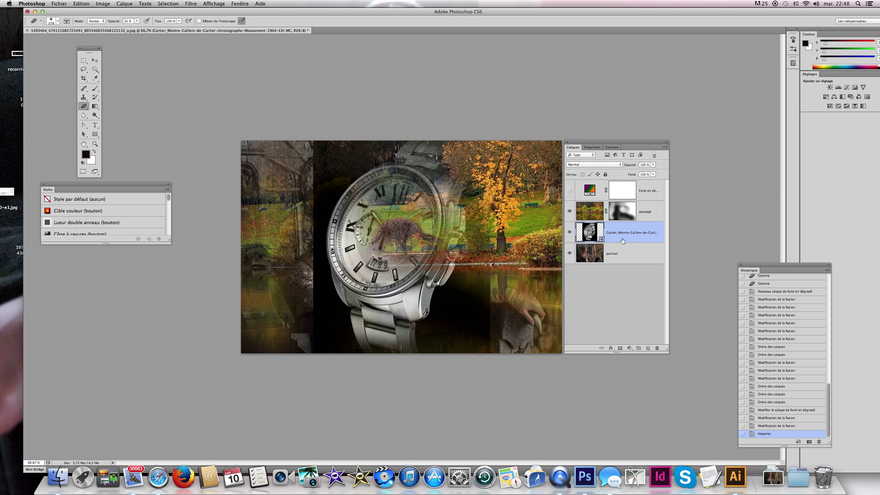
Step: Show the gradient fill layer again and move the watch layer directly beneath it, above the paysage layer
{"action": "left_click_drag", "start_coordinate": [637, 236], "coordinate": [644, 183]}
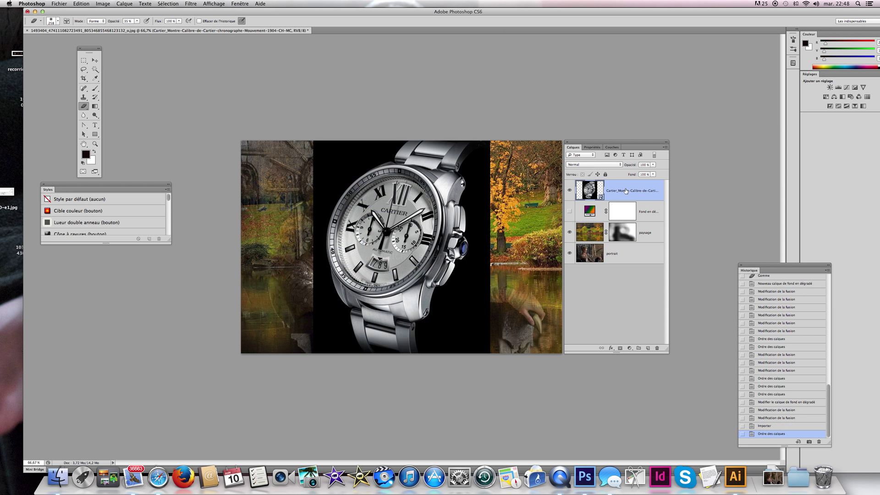
{"action": "left_click", "coordinate": [569, 211]}
{"action": "left_click_drag", "start_coordinate": [634, 188], "coordinate": [627, 214]}
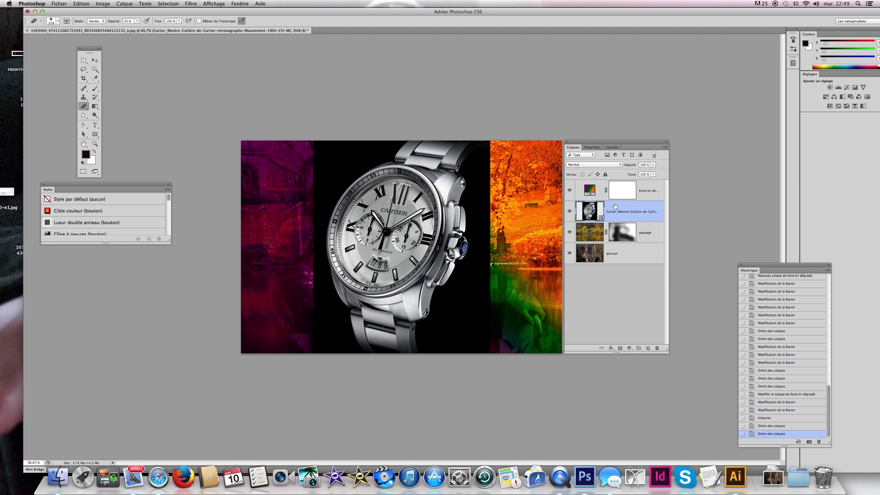
Step: Try the Produit blend mode on the watch layer and settle on Eclaircir
{"action": "left_click", "coordinate": [594, 167]}
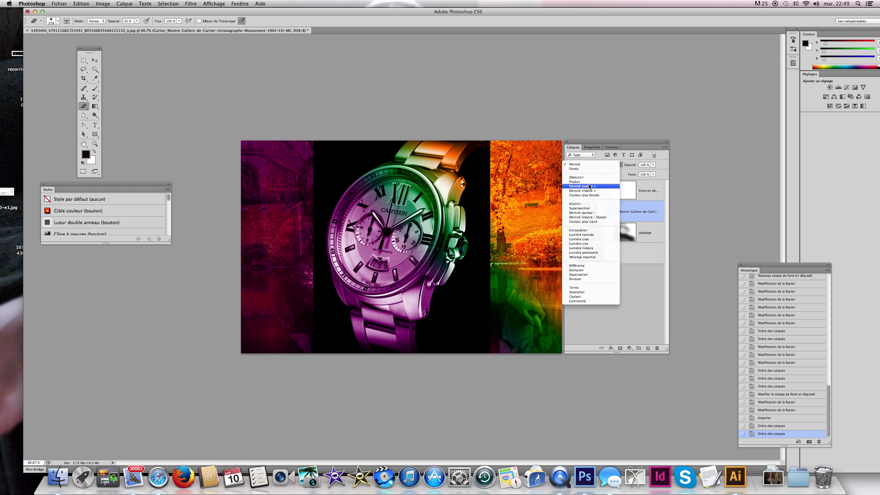
{"action": "left_click", "coordinate": [589, 182]}
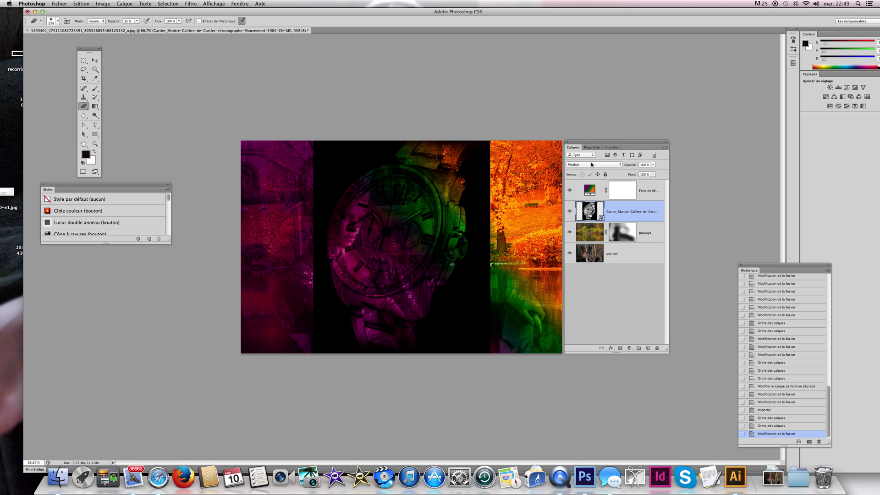
{"action": "left_click", "coordinate": [593, 164]}
{"action": "left_click", "coordinate": [585, 187]}
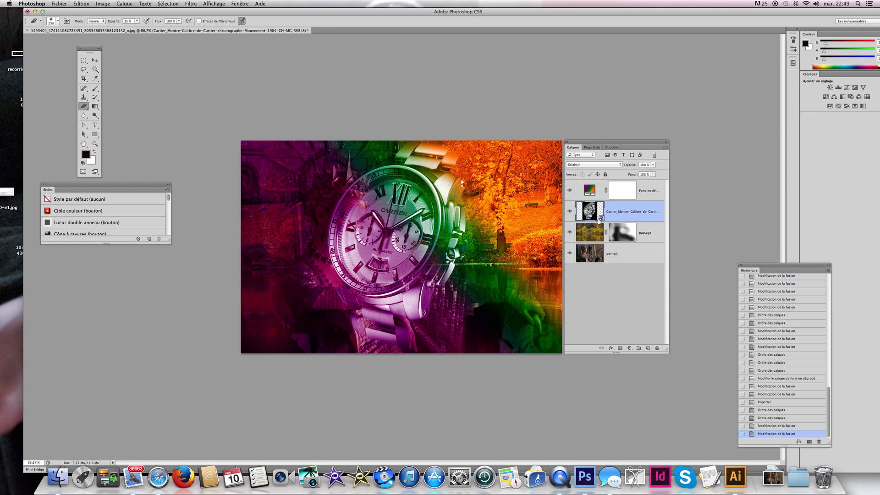
Step: Turn off automatic layer selection for the Move tool and move the watch to the right half of the composite
{"action": "left_click", "coordinate": [95, 60]}
{"action": "left_click", "coordinate": [450, 250]}
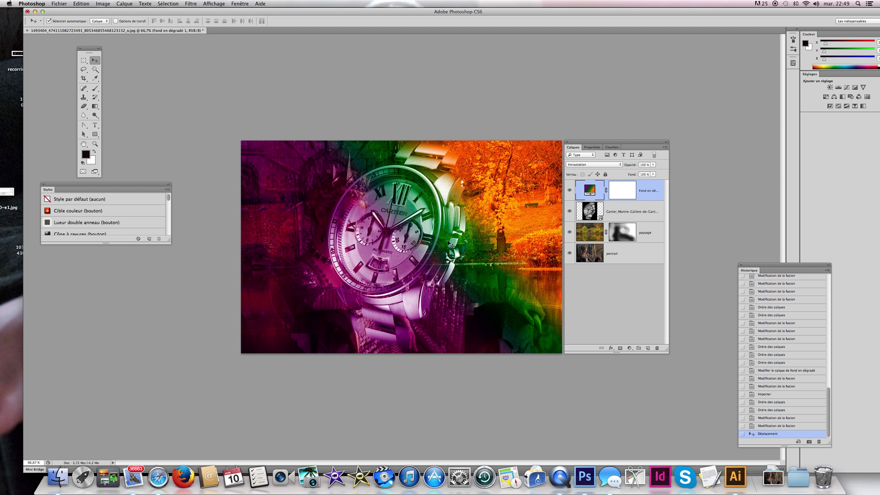
{"action": "left_click", "coordinate": [76, 22]}
{"action": "left_click", "coordinate": [642, 212]}
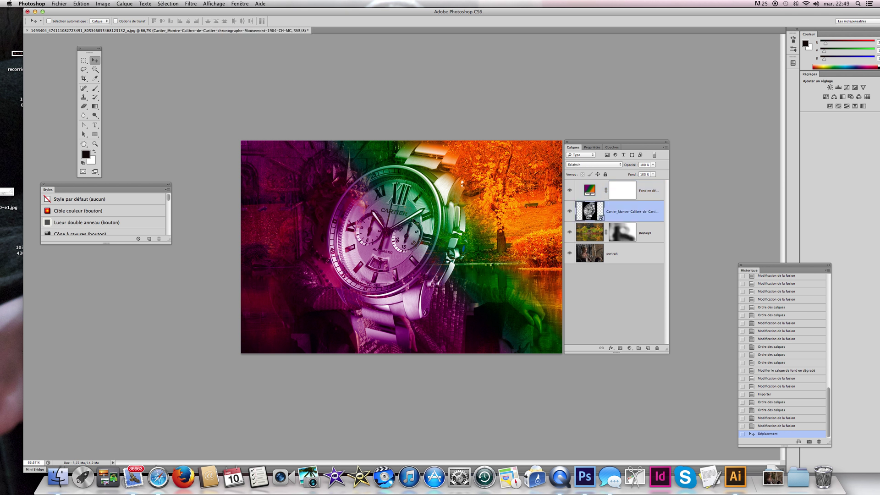
{"action": "left_click_drag", "start_coordinate": [414, 221], "coordinate": [506, 219]}
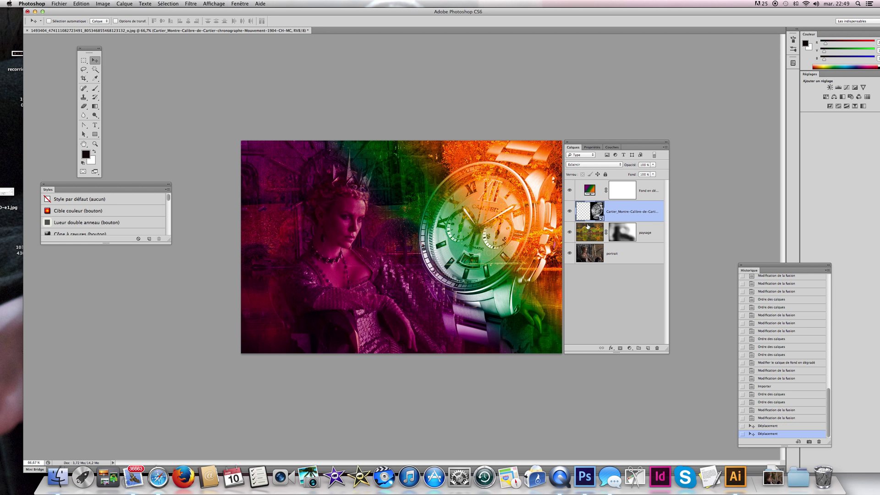
Step: Try the black-to-white, copper-toned and other presets on the gradient fill layer, and return to the Violet, vert, orange gradient
{"action": "double_click", "coordinate": [590, 192]}
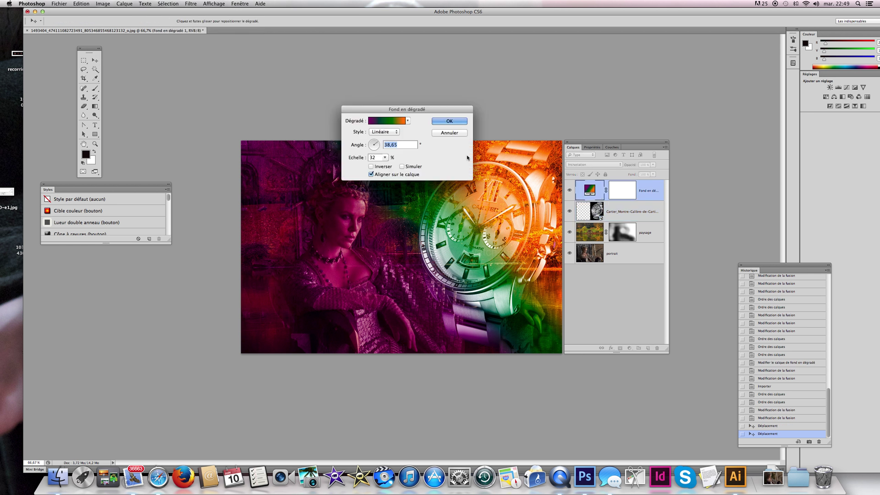
{"action": "left_click", "coordinate": [407, 120]}
{"action": "left_click", "coordinate": [383, 136]}
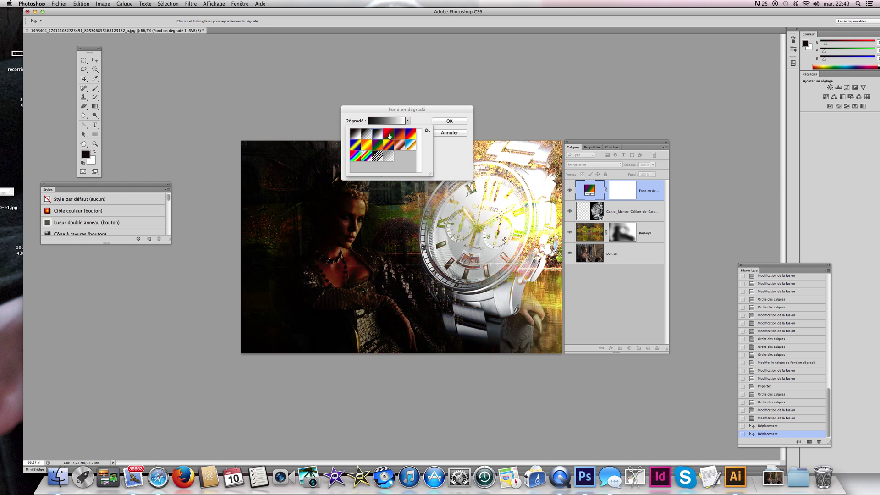
{"action": "left_click", "coordinate": [389, 136]}
{"action": "left_click", "coordinate": [401, 146]}
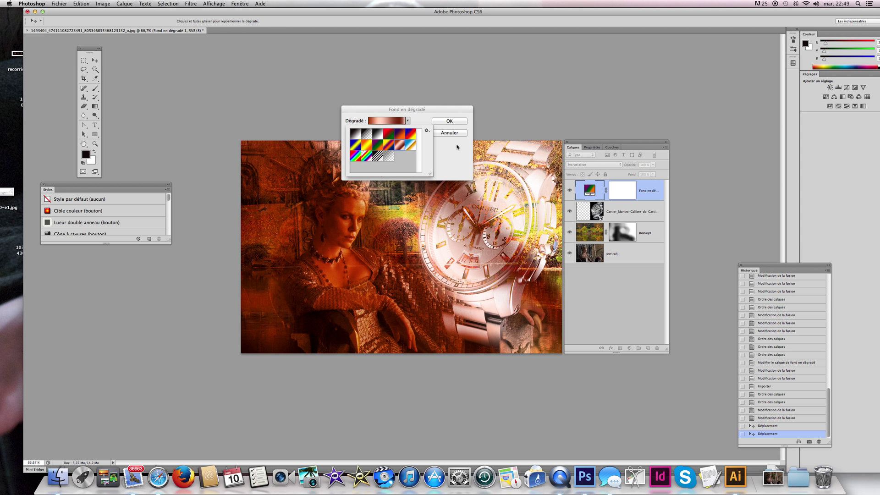
{"action": "left_click", "coordinate": [412, 145]}
{"action": "left_click", "coordinate": [378, 146]}
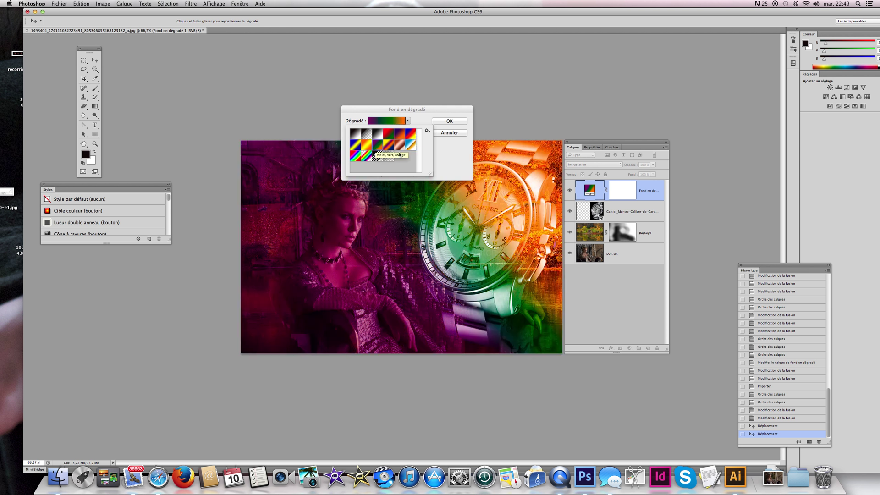
{"action": "left_click", "coordinate": [455, 153]}
{"action": "left_click", "coordinate": [449, 121]}
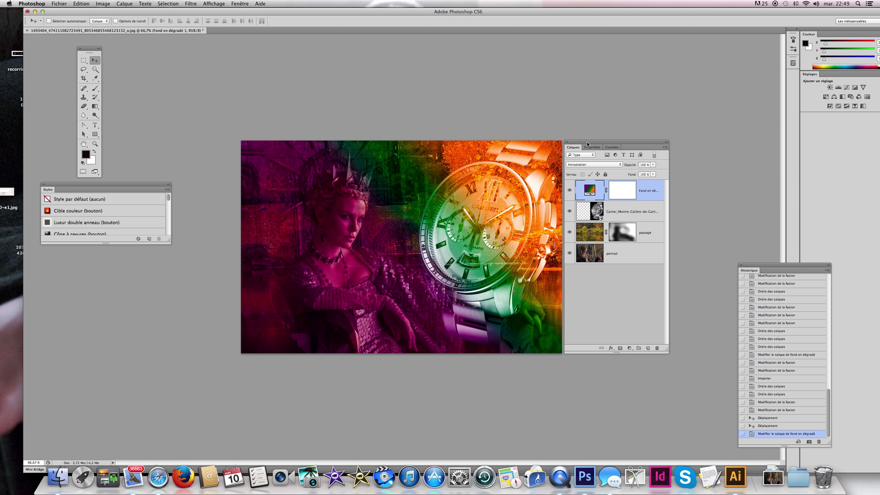
Step: Hide the gradient fill and watch layers, and select the layer mask of the paysage layer
{"action": "left_click", "coordinate": [570, 190]}
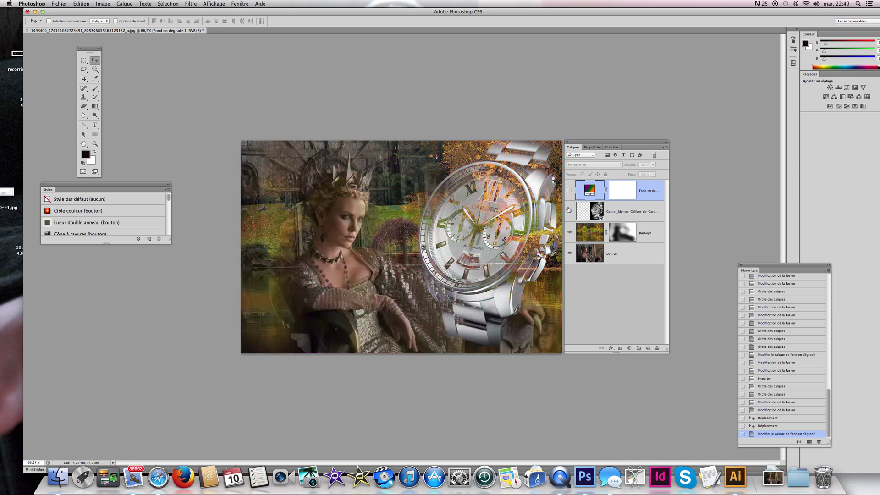
{"action": "left_click", "coordinate": [569, 211]}
{"action": "left_click", "coordinate": [621, 237]}
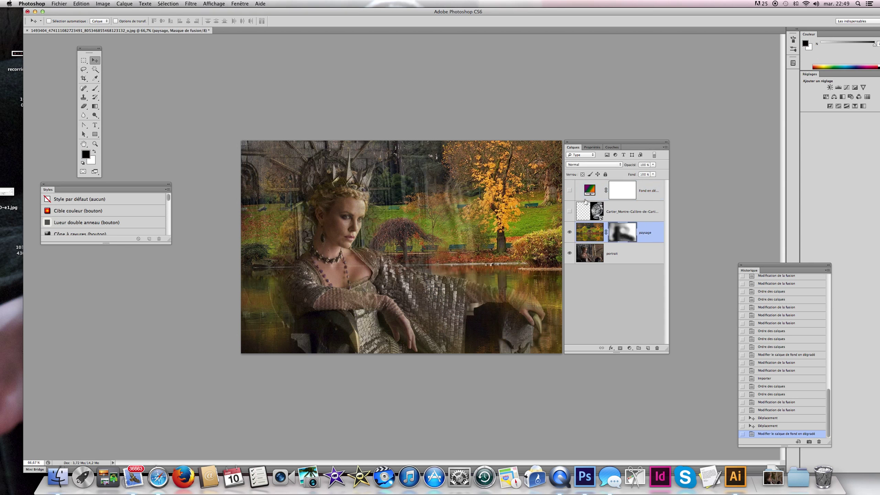
Step: Show the gradient fill layer again and lower its opacity to about 46 %, keeping the Incrustation blend mode
{"action": "left_click", "coordinate": [570, 190]}
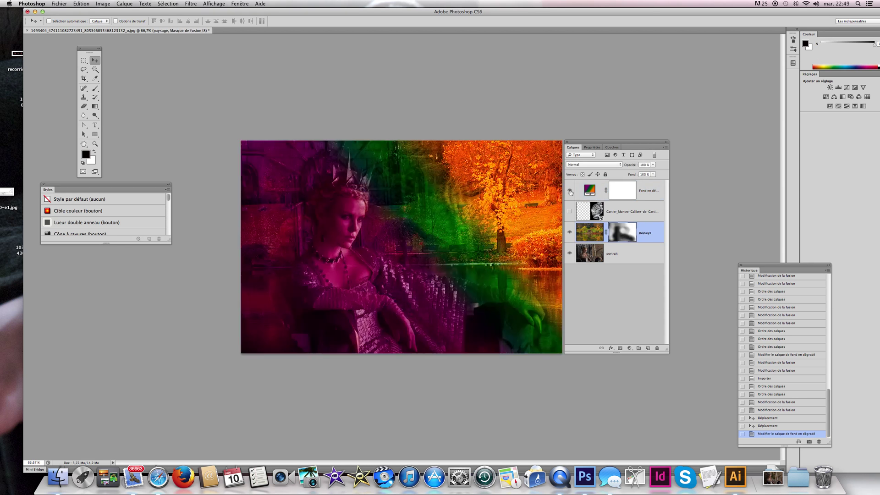
{"action": "left_click", "coordinate": [654, 193]}
{"action": "left_click", "coordinate": [653, 165]}
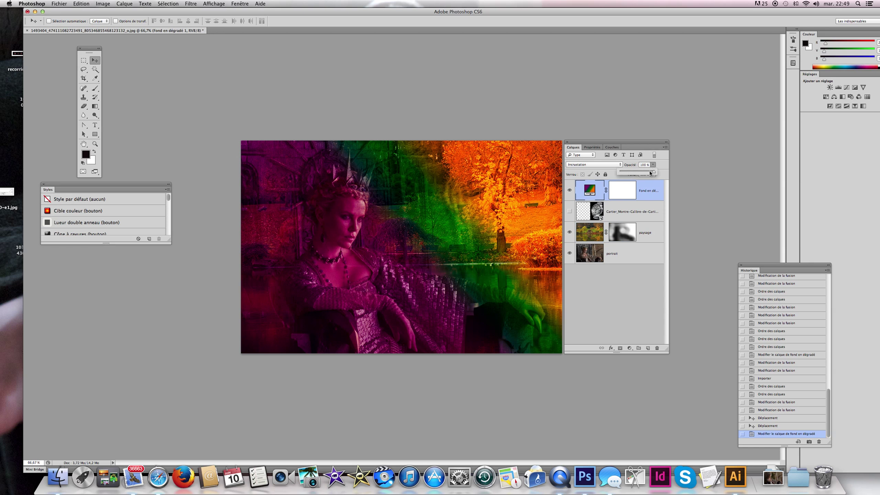
{"action": "left_click_drag", "start_coordinate": [651, 173], "coordinate": [635, 173]}
{"action": "left_click", "coordinate": [595, 166]}
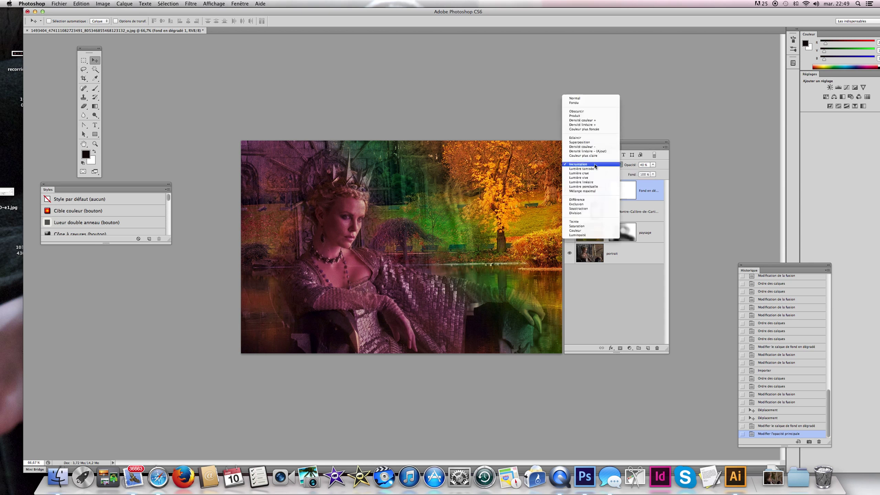
{"action": "left_click", "coordinate": [596, 166]}
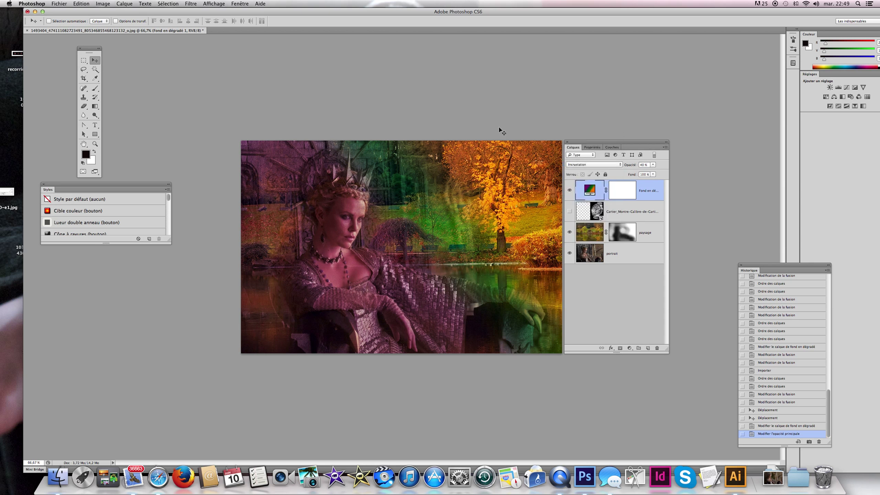